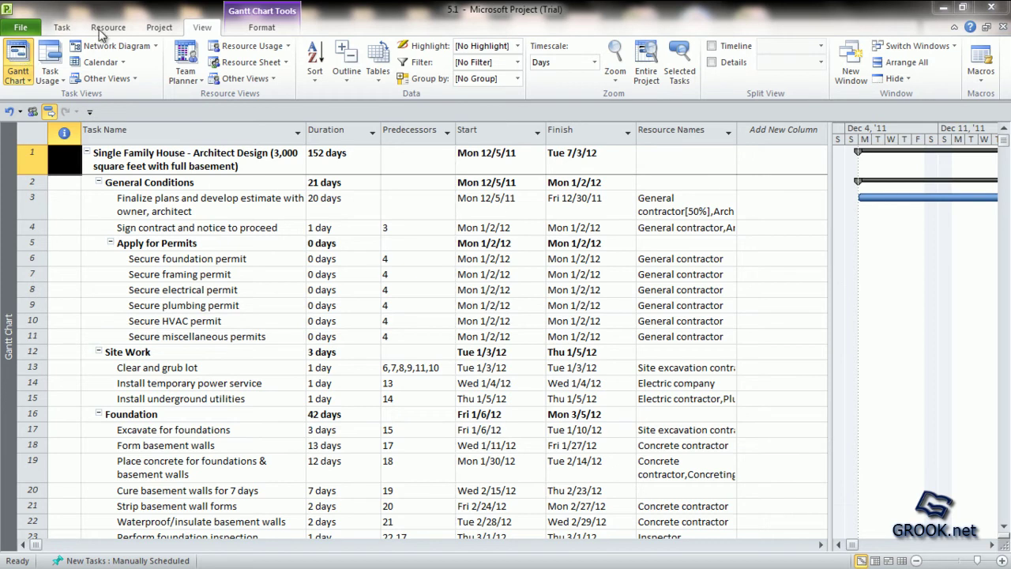
# Step: Examine the whole Resource Sheet, covering the work, material and cost resources, and return to its beginning
pyautogui.click(244, 62)
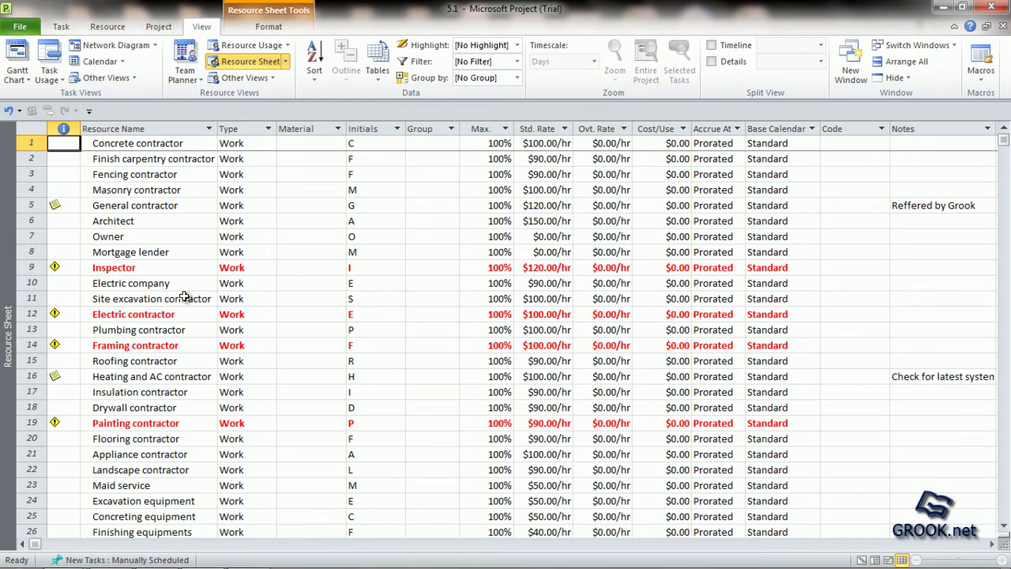
pyautogui.click(1003, 528)
pyautogui.click(1003, 528)
pyautogui.click(1003, 528)
pyautogui.click(1003, 528)
pyautogui.click(1003, 527)
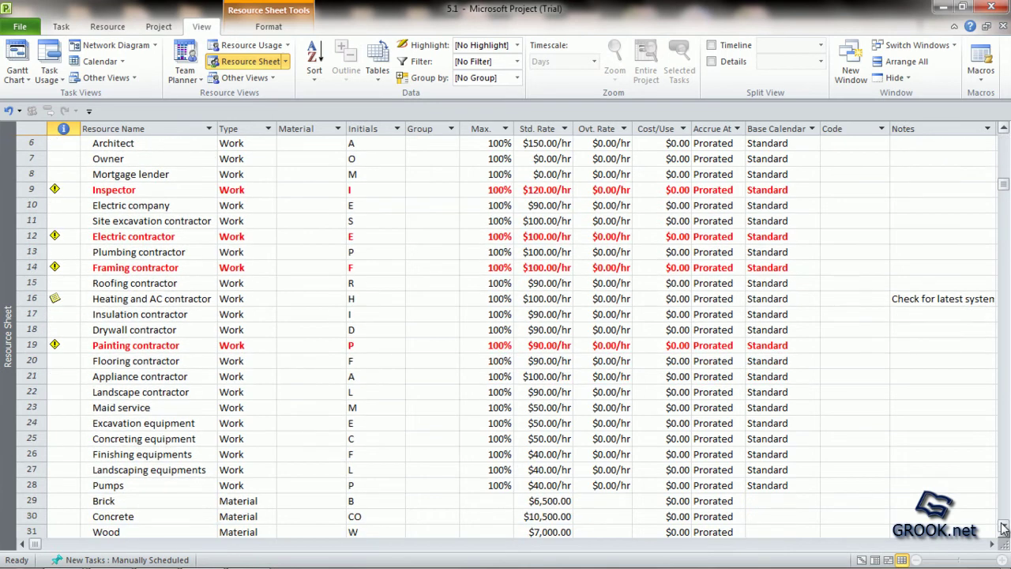
pyautogui.click(1004, 528)
pyautogui.click(1004, 528)
pyautogui.click(1003, 528)
pyautogui.click(1003, 528)
pyautogui.click(1003, 527)
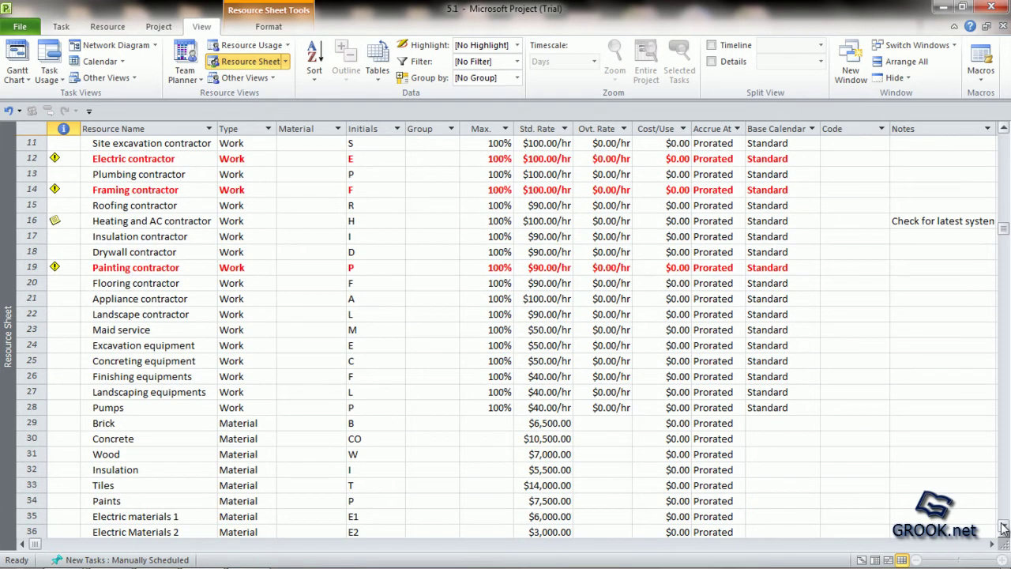
pyautogui.click(1003, 528)
pyautogui.click(1004, 528)
pyautogui.click(1004, 528)
pyautogui.click(1003, 528)
pyautogui.click(1003, 528)
pyautogui.click(1003, 528)
pyautogui.click(1003, 528)
pyautogui.click(1003, 528)
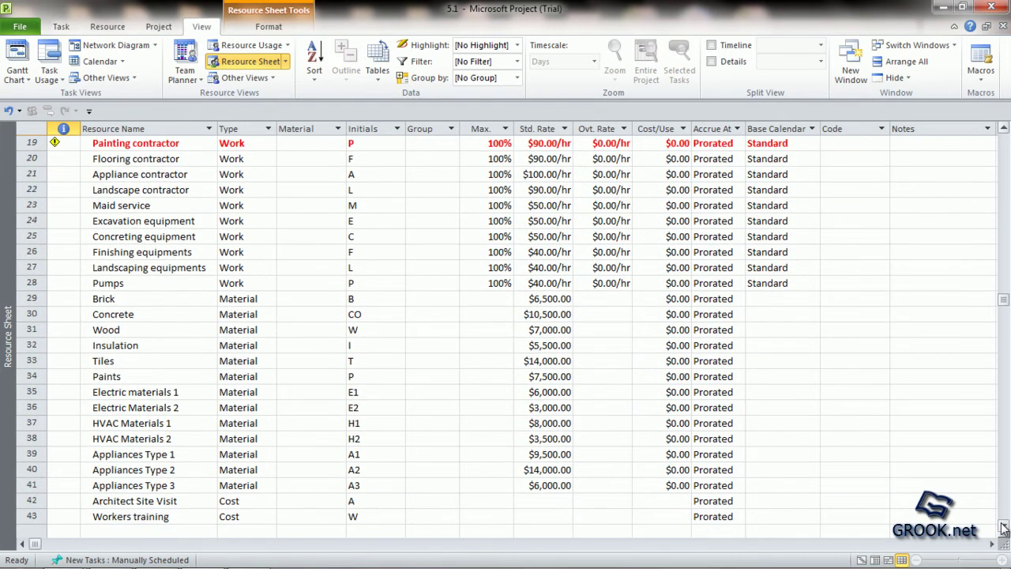
pyautogui.click(1003, 528)
pyautogui.click(1003, 528)
pyautogui.click(1003, 528)
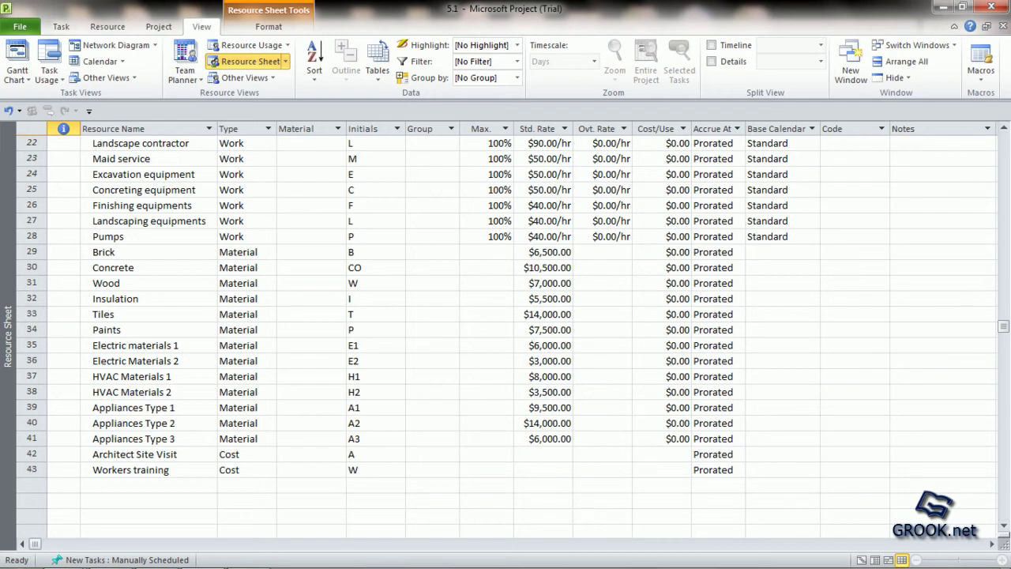
pyautogui.click(1003, 129)
pyautogui.click(1003, 130)
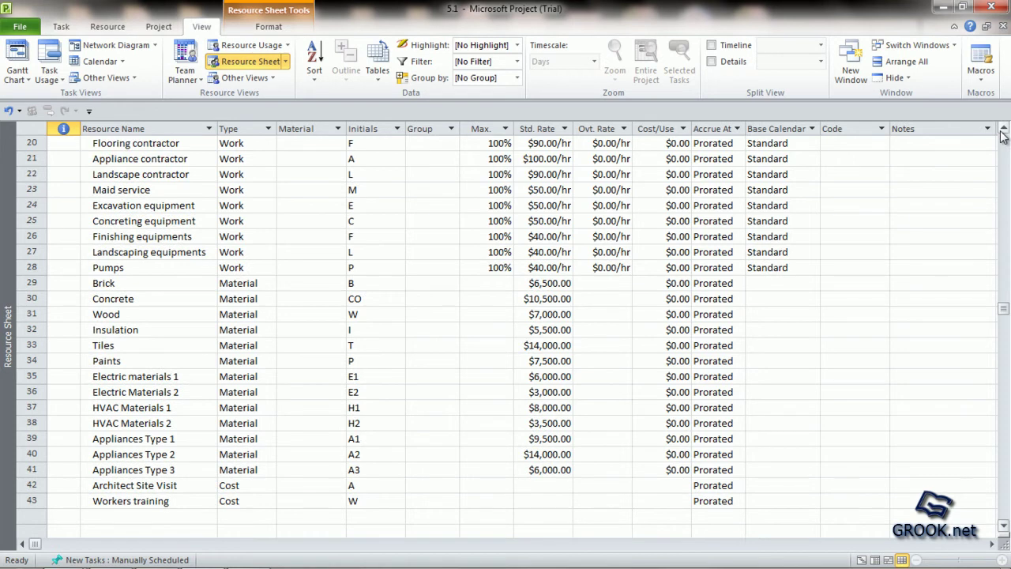
pyautogui.moveTo(1003, 131); pyautogui.dragTo(1003, 132)
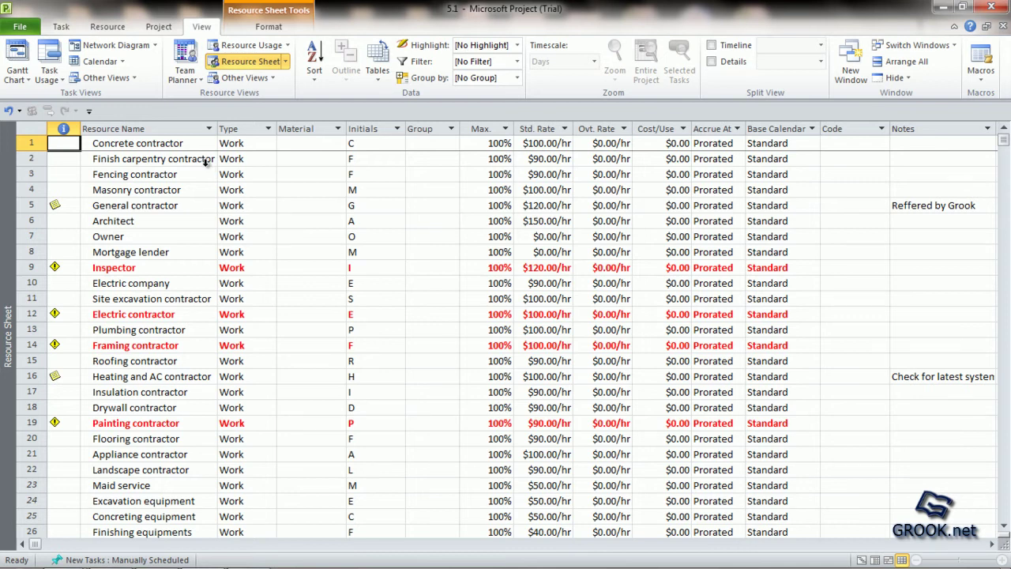
# Step: Return to the Gantt Chart and open the task information for task 102, Install backyard fence
pyautogui.click(18, 55)
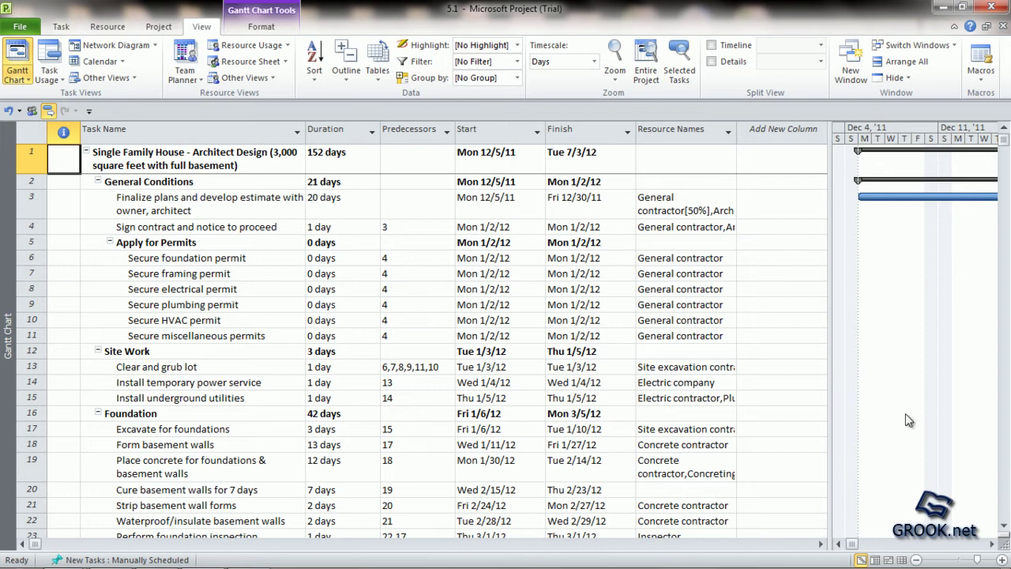
pyautogui.click(1004, 524)
pyautogui.click(1004, 525)
pyautogui.moveTo(1004, 525); pyautogui.dragTo(1005, 527)
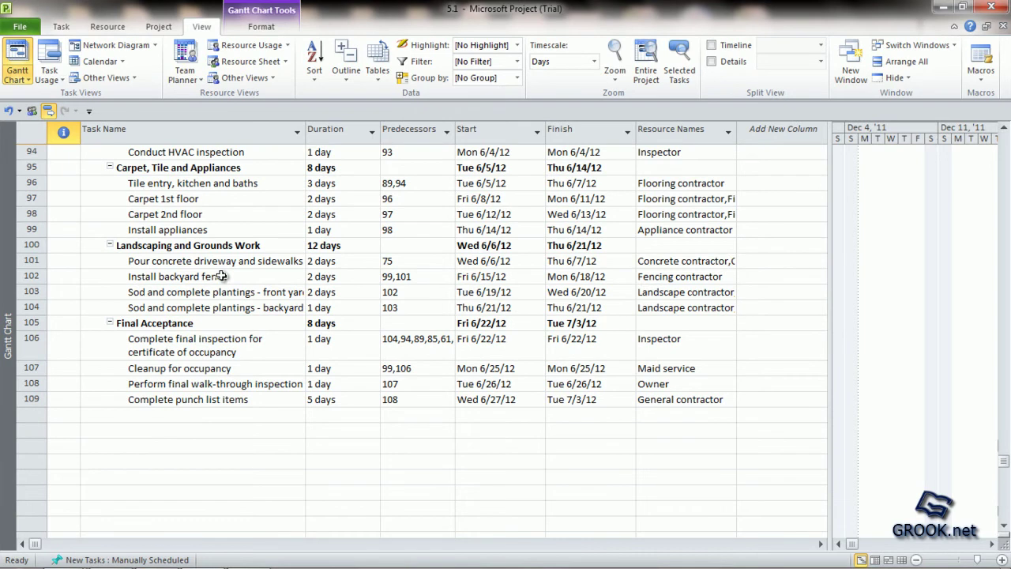
pyautogui.click(32, 274)
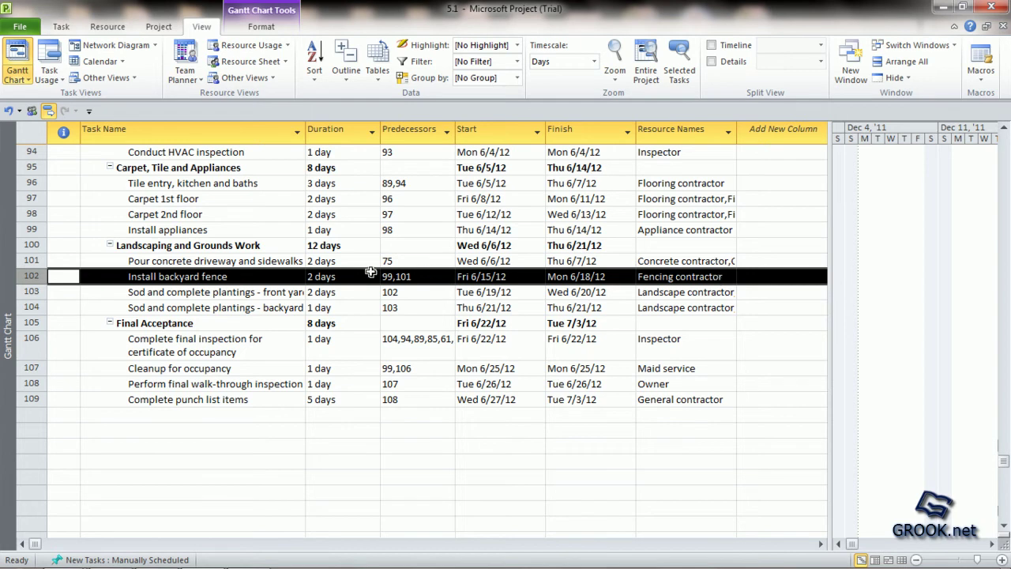
pyautogui.click(277, 276)
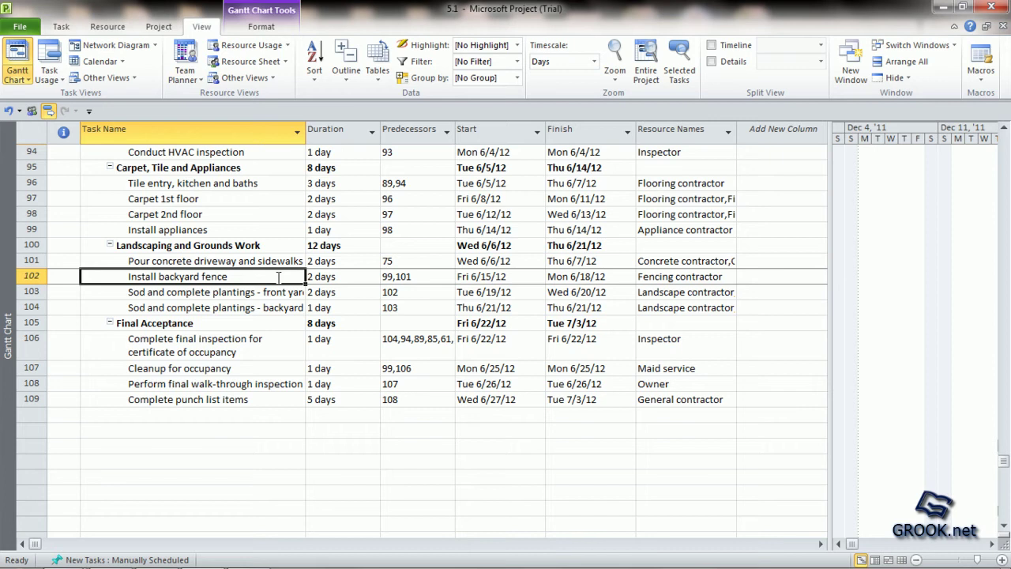
pyautogui.doubleClick(278, 277)
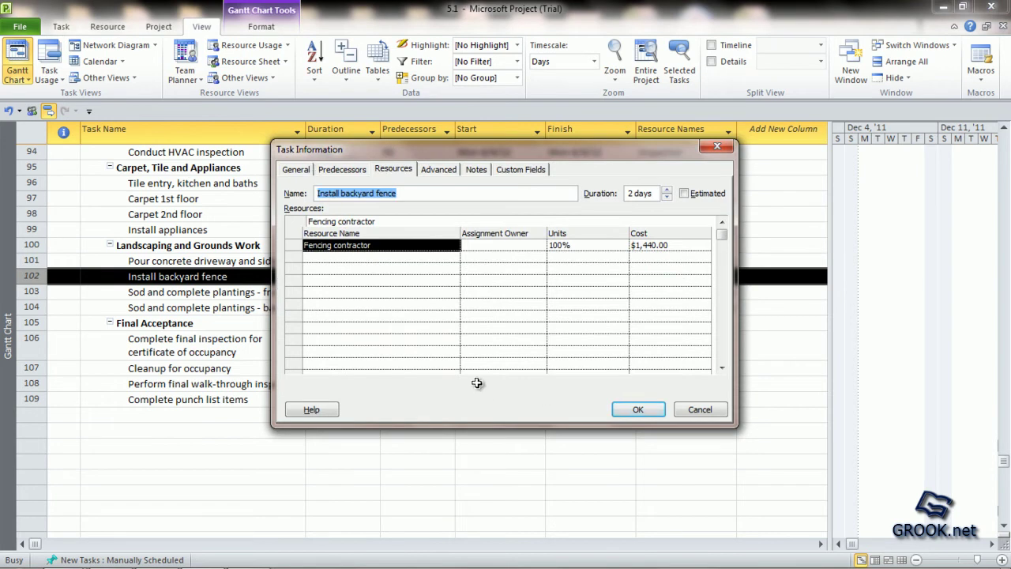
# Step: Make the Install backyard fence task effort driven in its advanced settings and apply the change
pyautogui.click(345, 169)
pyautogui.click(391, 171)
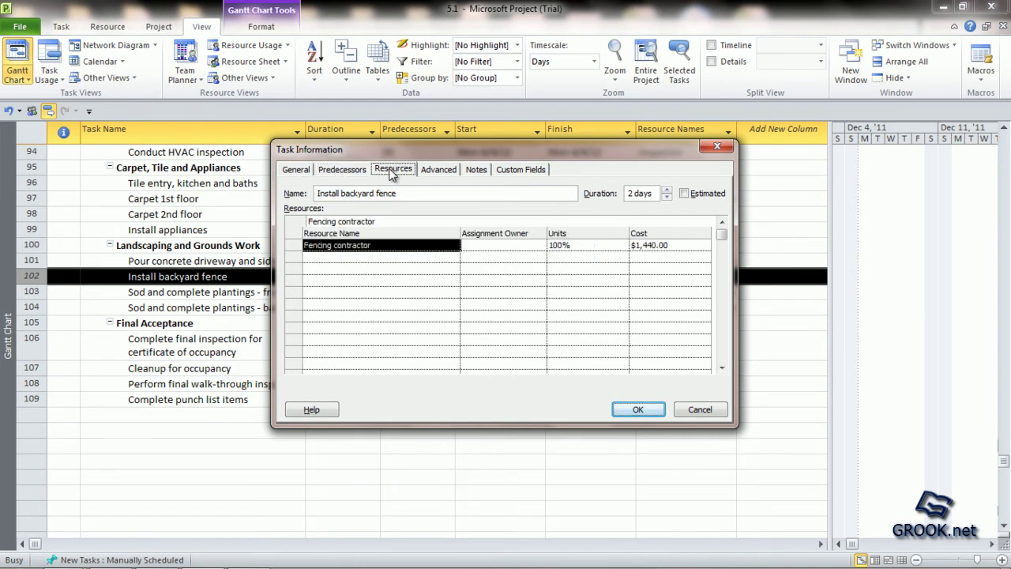
pyautogui.click(431, 169)
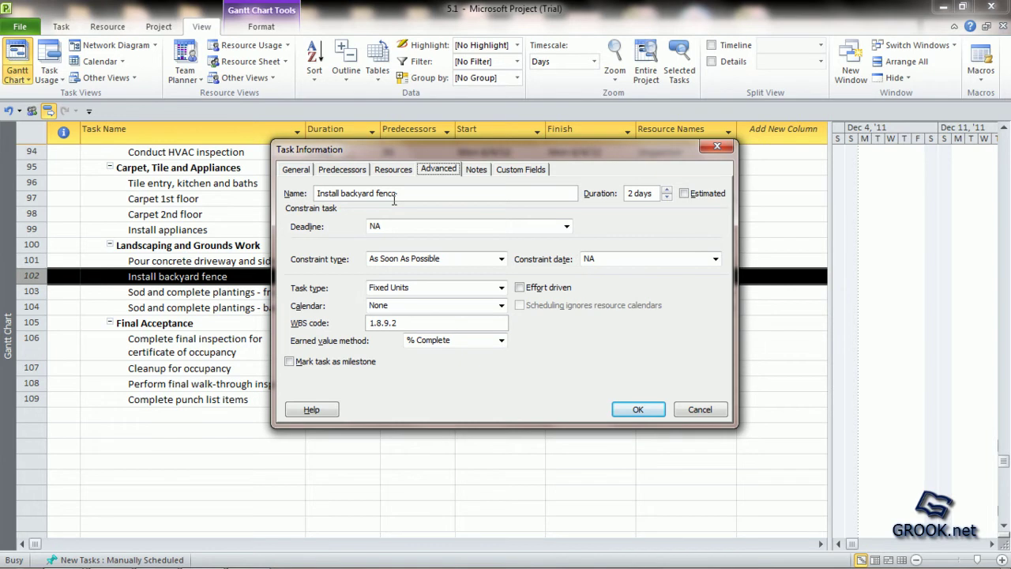
pyautogui.click(521, 289)
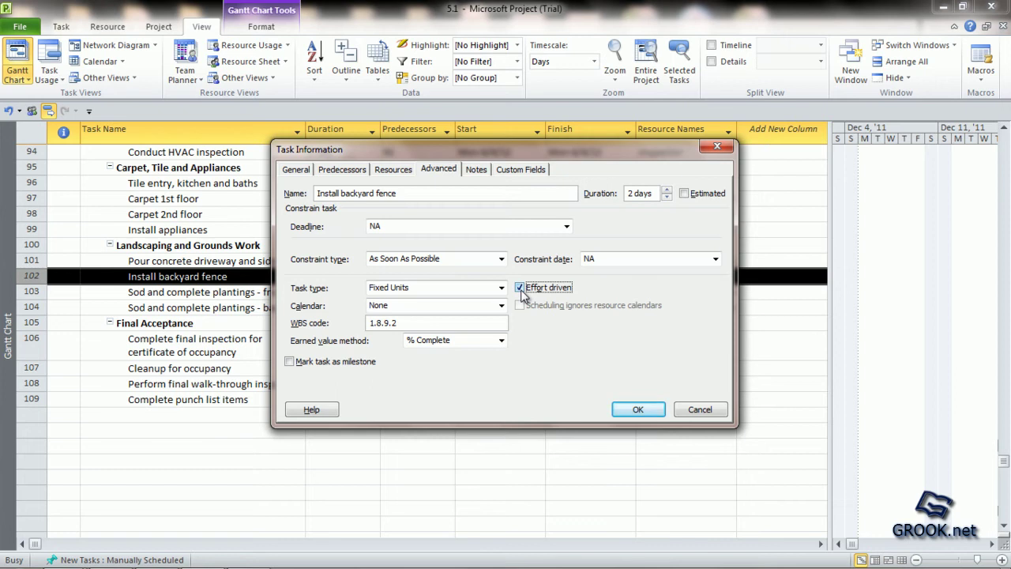
pyautogui.click(637, 408)
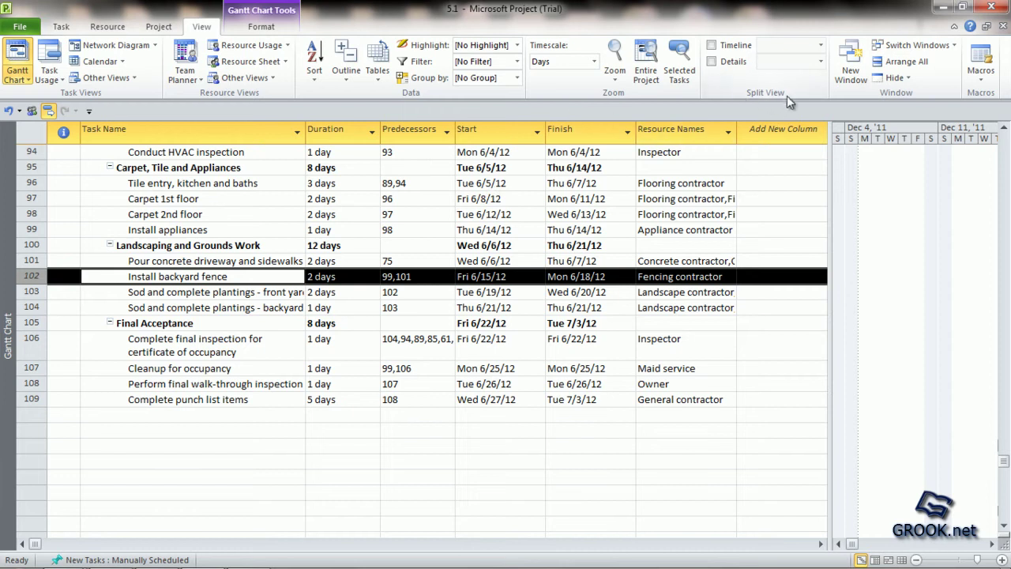
# Step: Show the Task Form for Install backyard fence, switch its effort-driven option off and on again, and hide the form
pyautogui.click(712, 62)
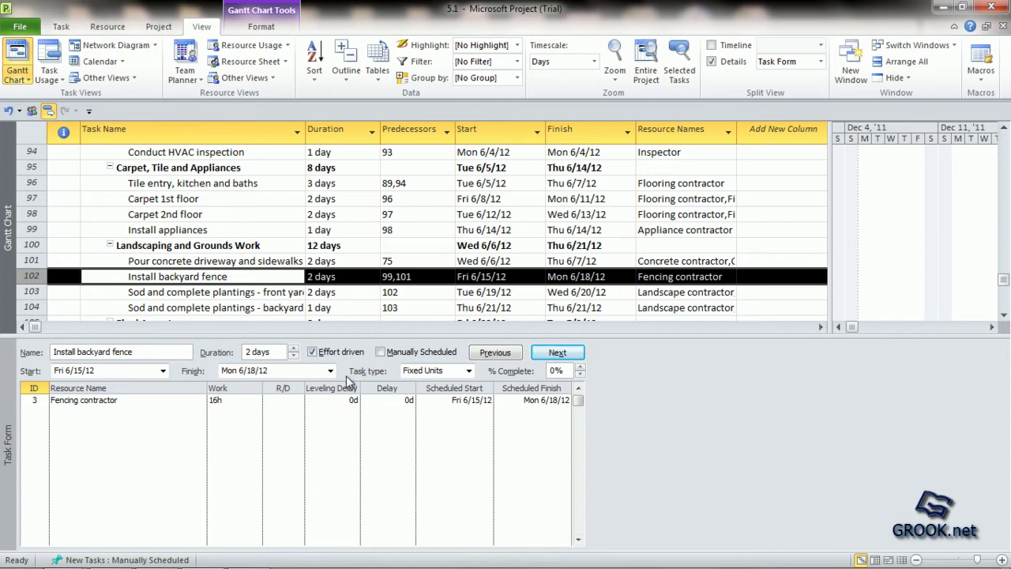
pyautogui.click(312, 352)
pyautogui.click(312, 352)
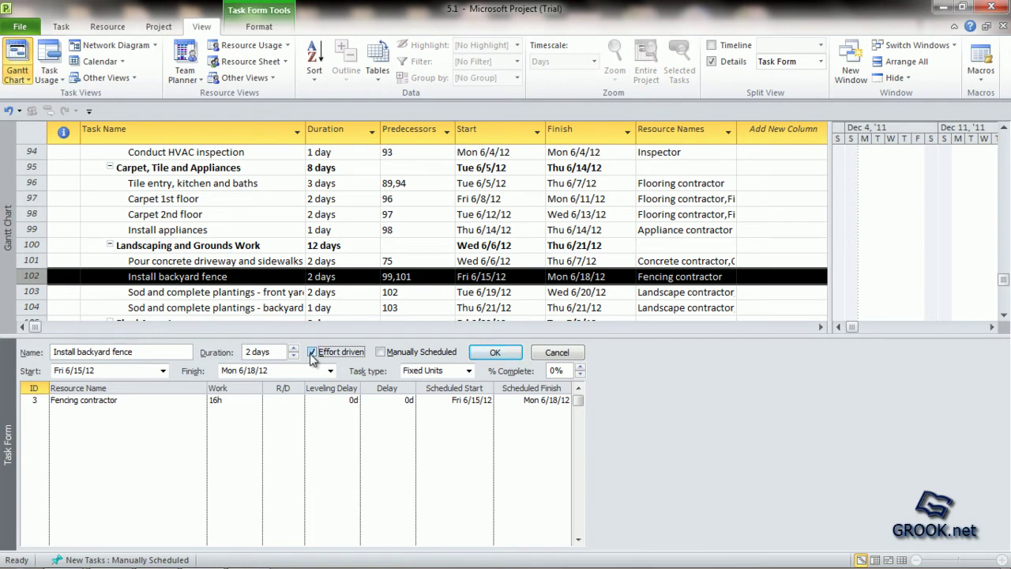
pyautogui.click(495, 353)
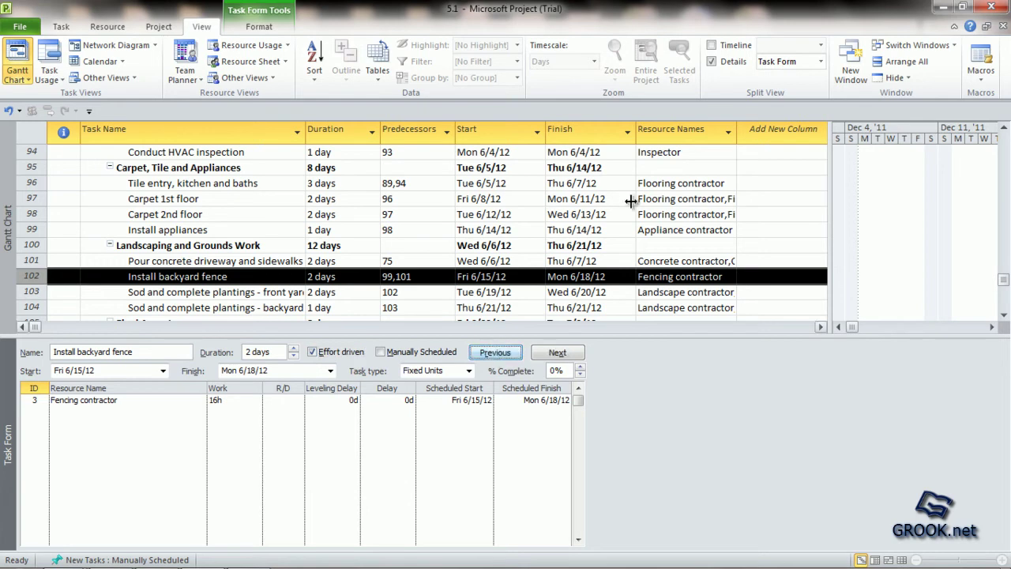
pyautogui.click(712, 62)
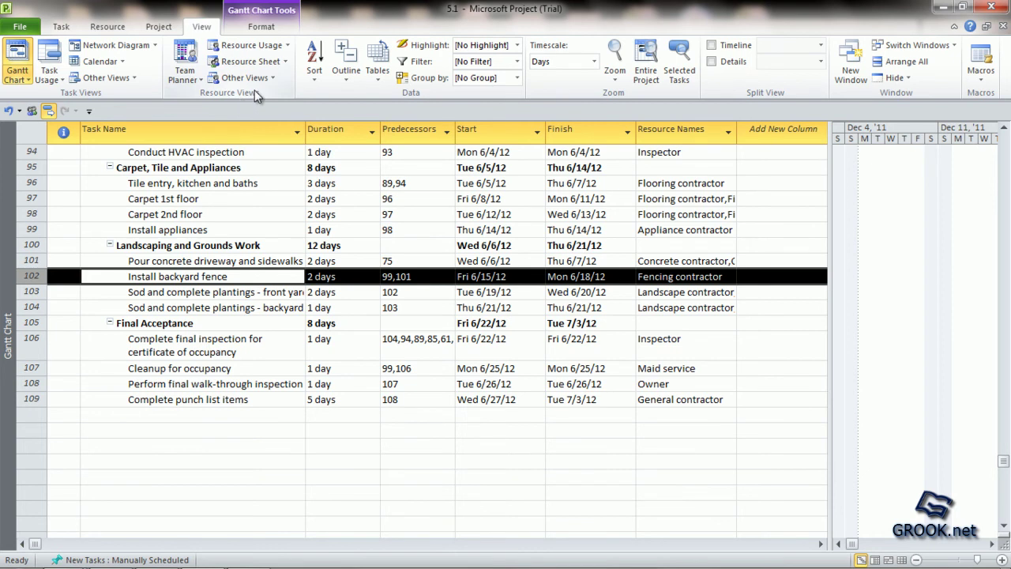
# Step: Insert a new resource row above Masonry contractor in the Resource Sheet
pyautogui.click(259, 61)
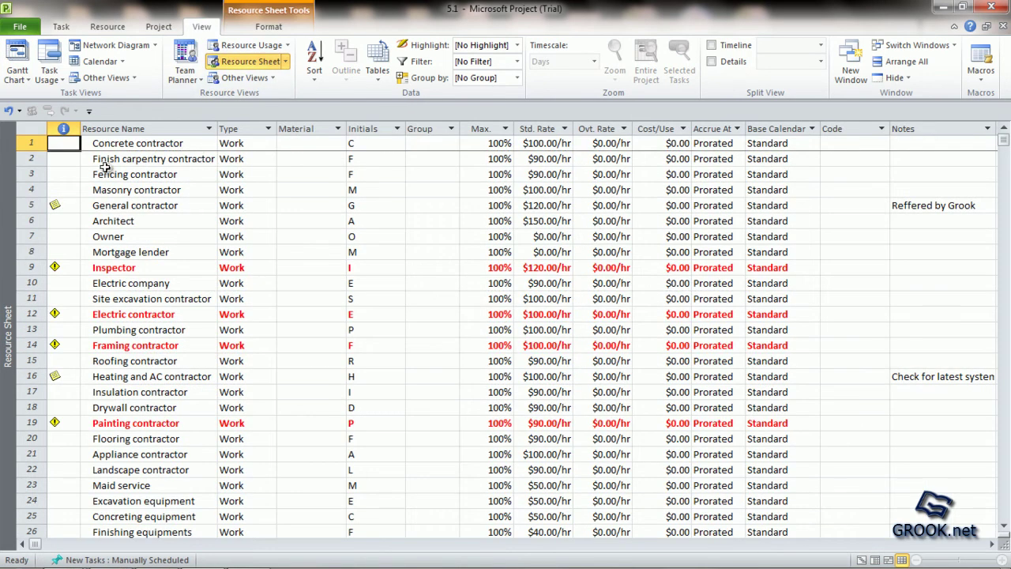
pyautogui.click(30, 190)
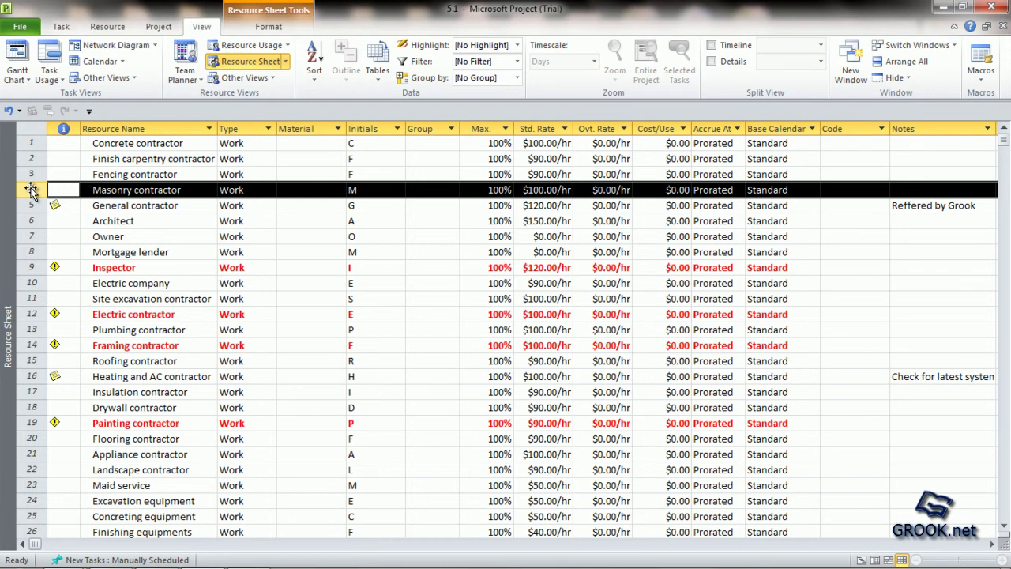
pyautogui.rightClick(31, 190)
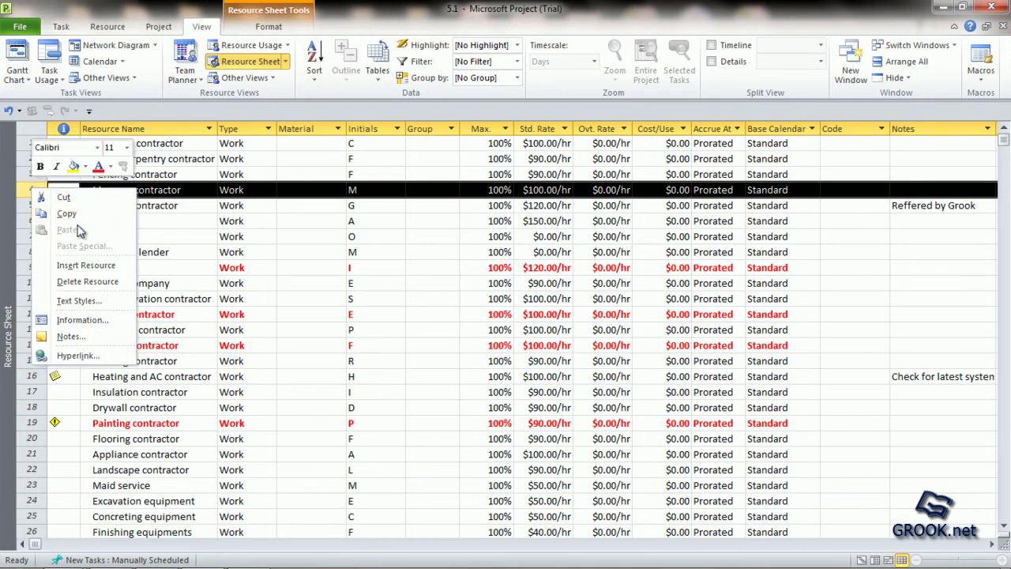
pyautogui.click(79, 266)
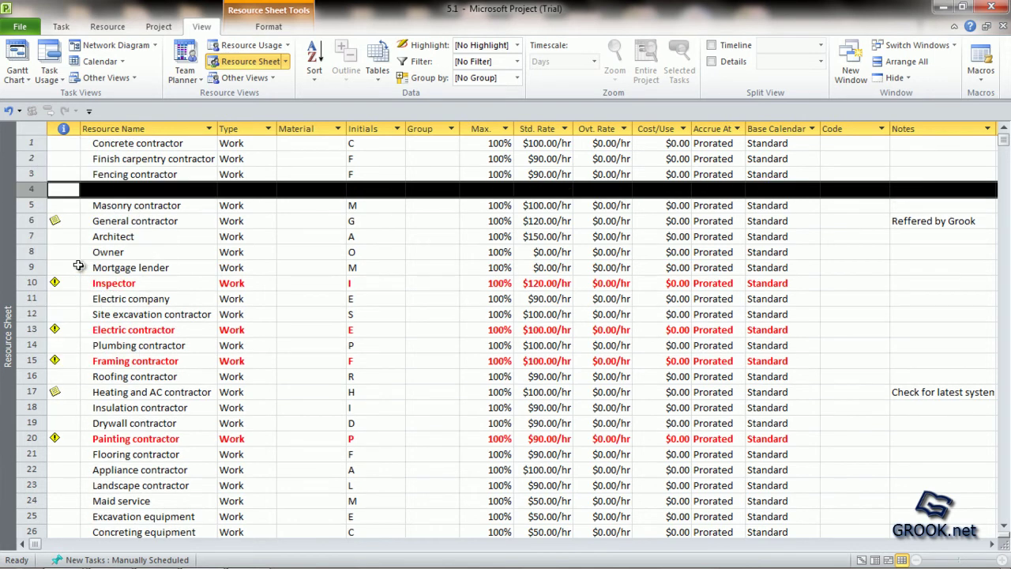
# Step: Name the new resource in row 4 Fencing Contractor Help and give it the initials F2
pyautogui.doubleClick(129, 192)
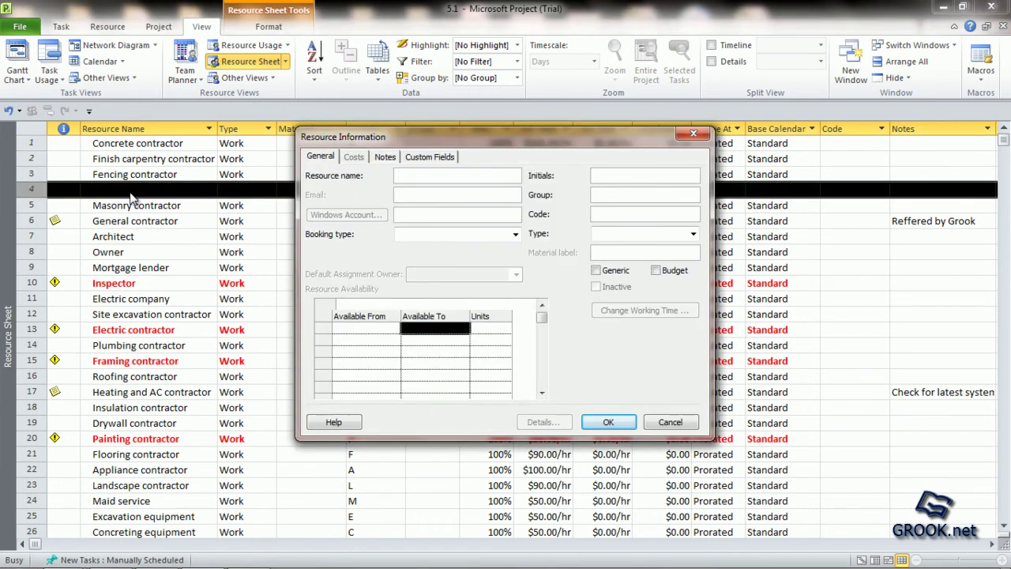
pyautogui.write('Fencing Contractor Help')
pyautogui.click(623, 175)
pyautogui.write('F2')
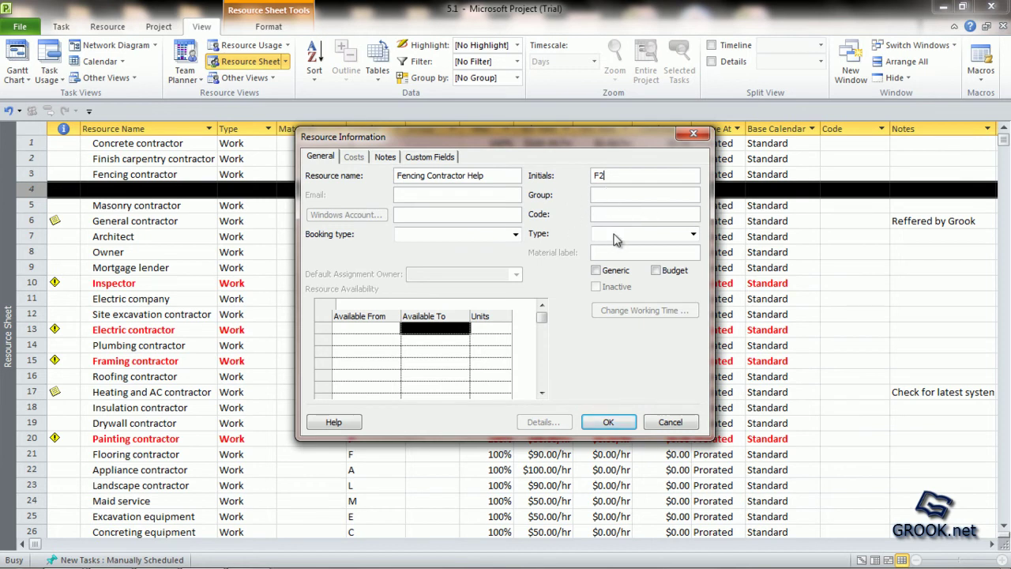
pyautogui.click(692, 234)
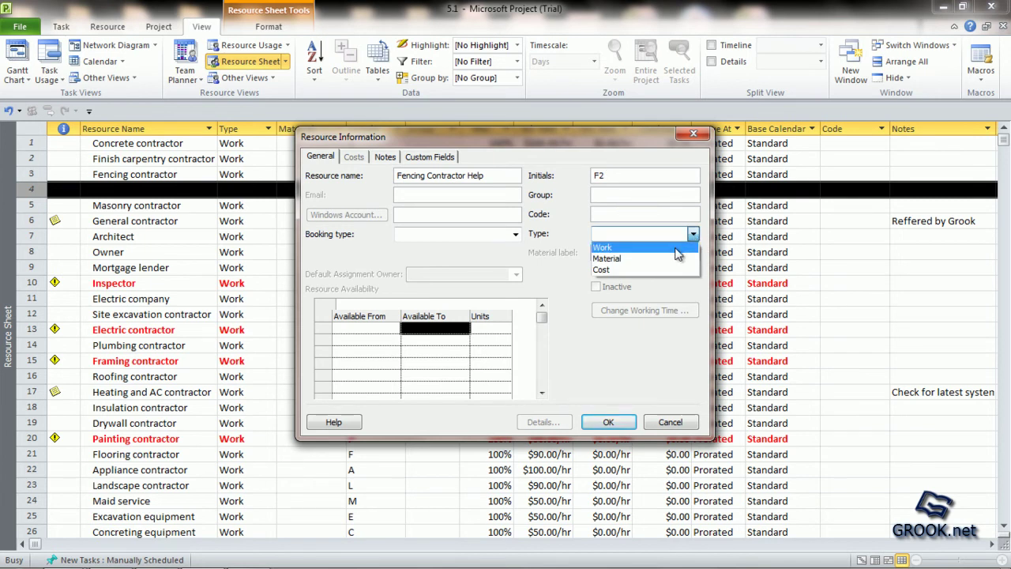
pyautogui.click(572, 232)
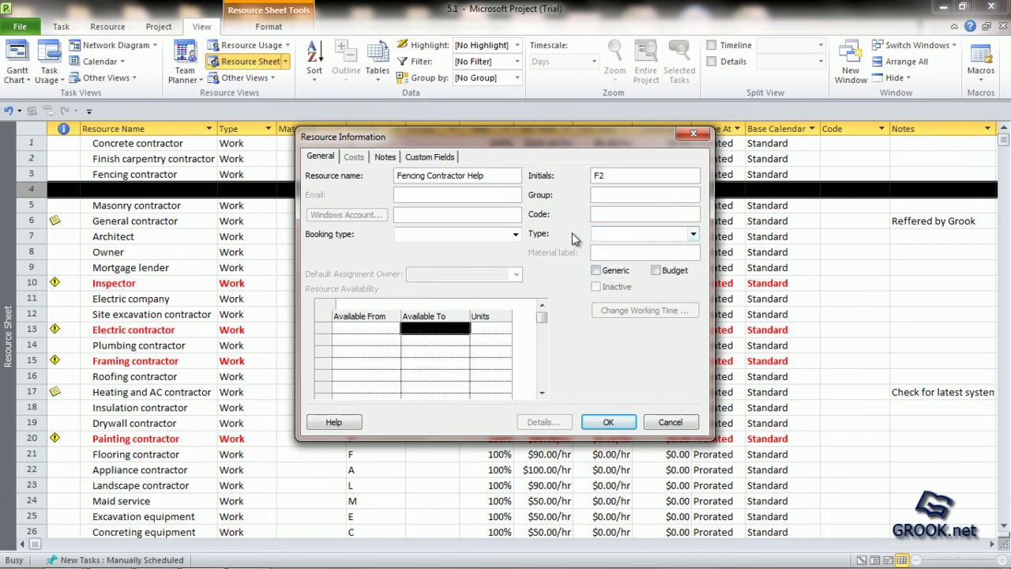
pyautogui.click(610, 423)
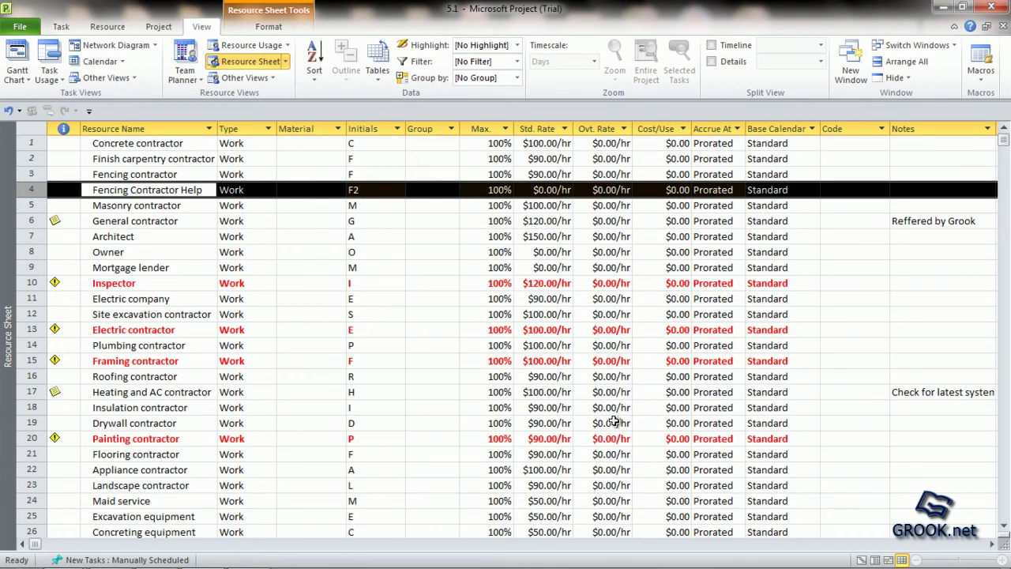
# Step: Choose Work as the resource type for Fencing Contractor Help
pyautogui.click(255, 189)
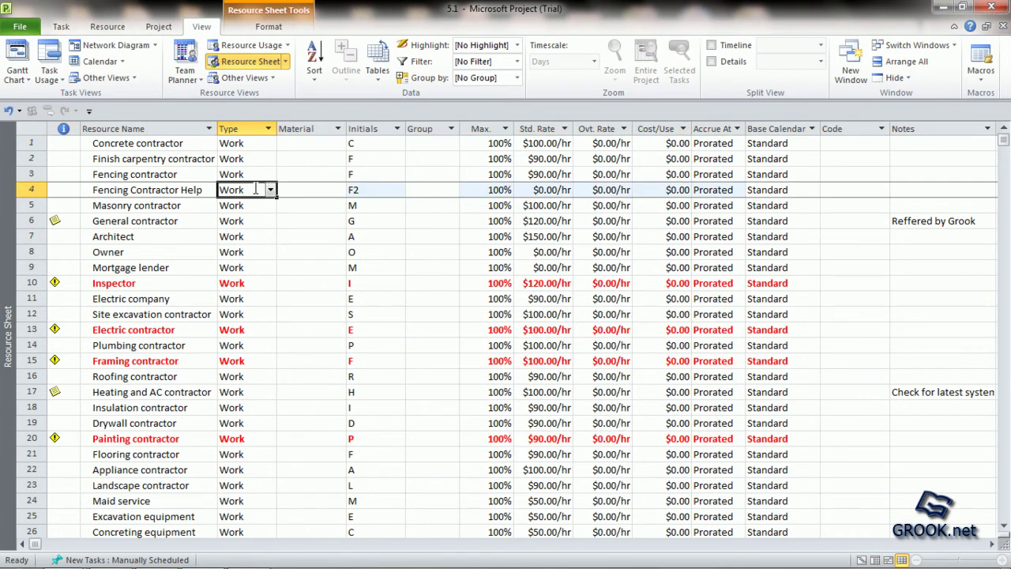
pyautogui.click(271, 189)
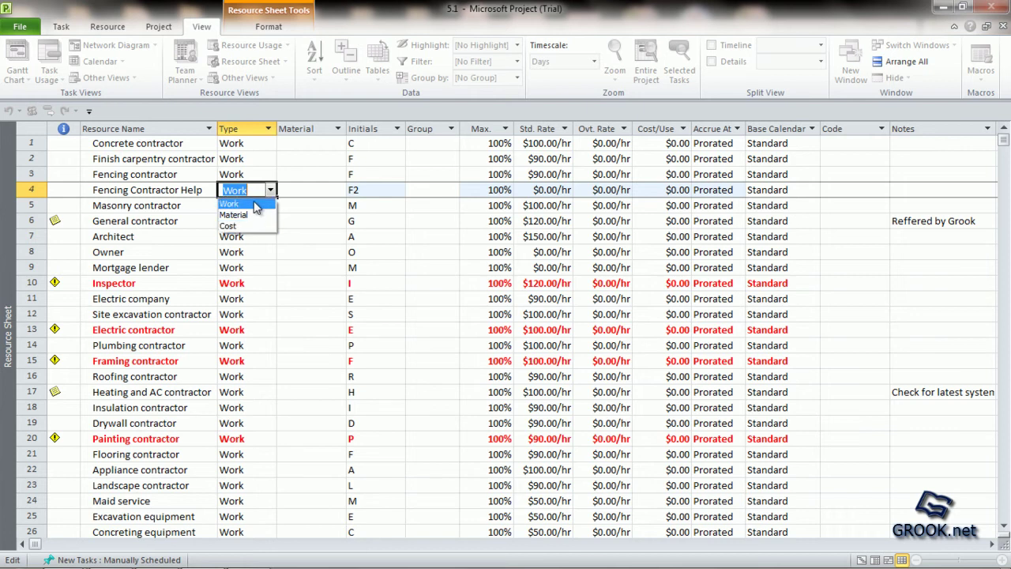
pyautogui.click(255, 203)
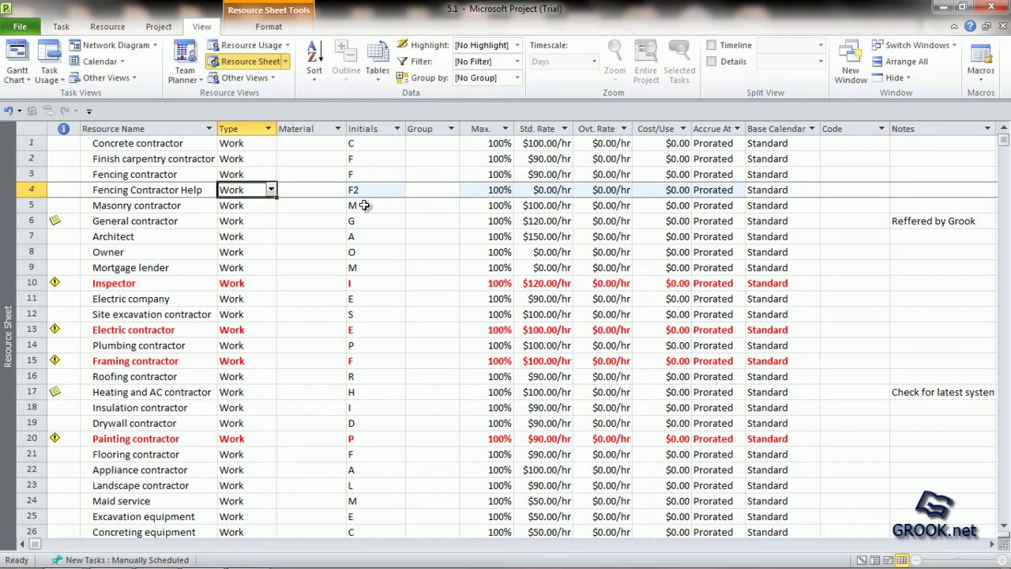
# Step: Set the standard rate of Fencing Contractor Help to $70.00 per hour
pyautogui.click(383, 190)
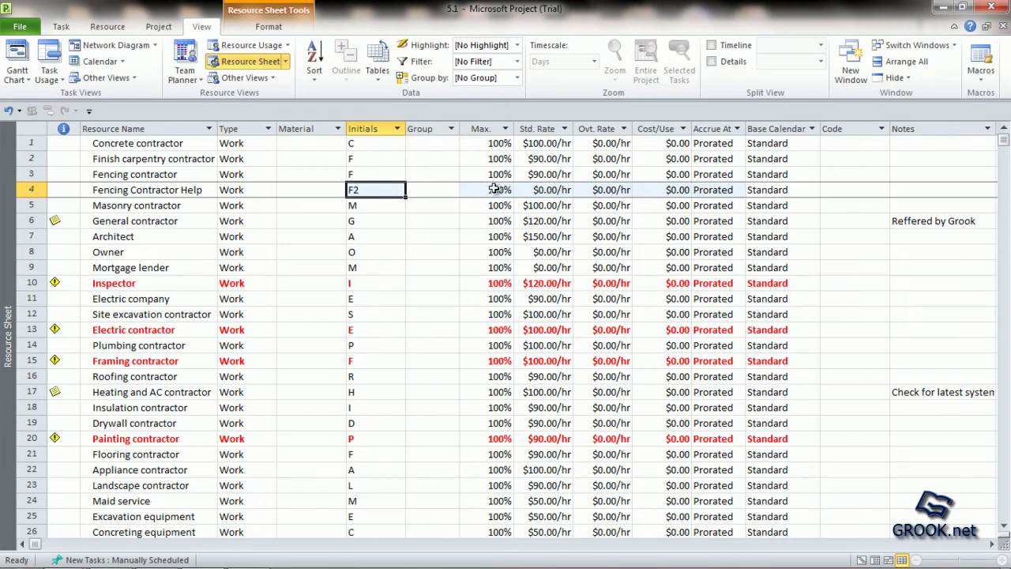
pyautogui.click(479, 189)
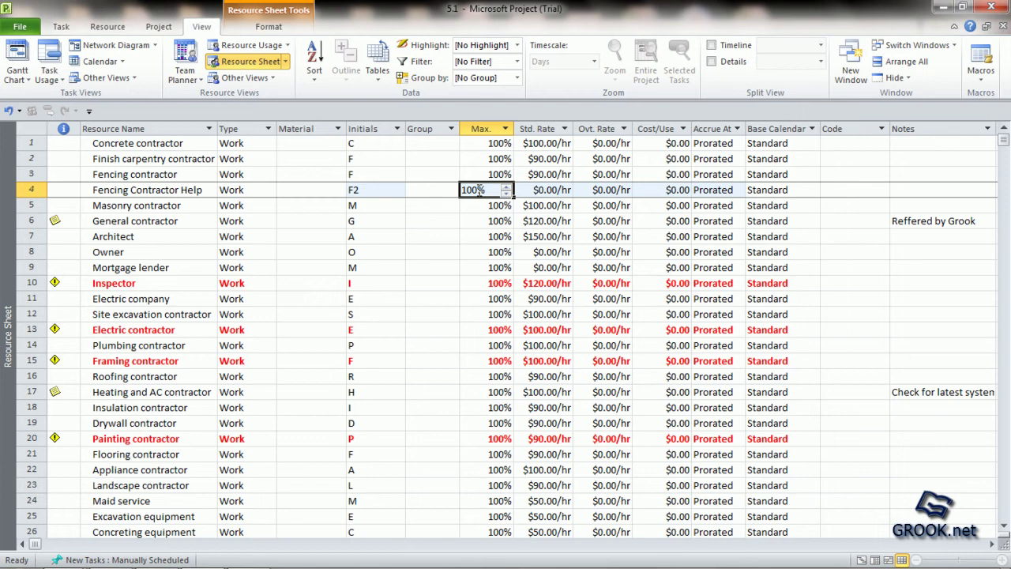
pyautogui.click(544, 190)
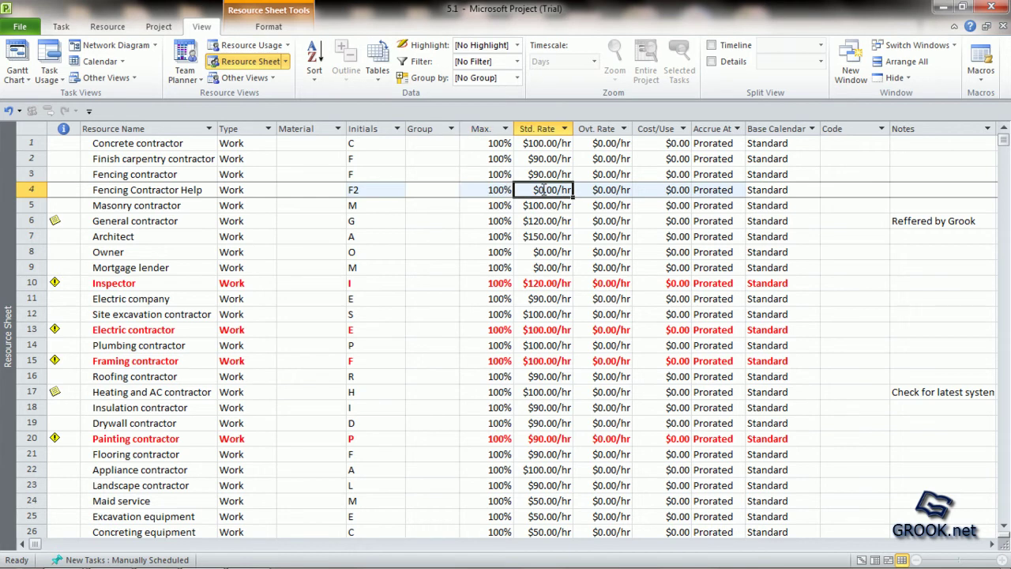
pyautogui.write('70')
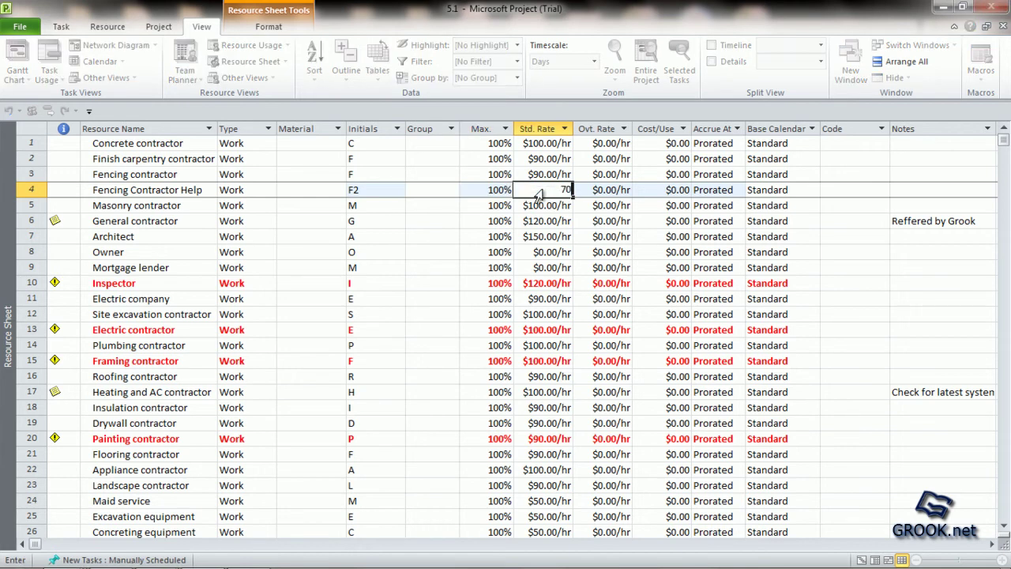
pyautogui.click(433, 231)
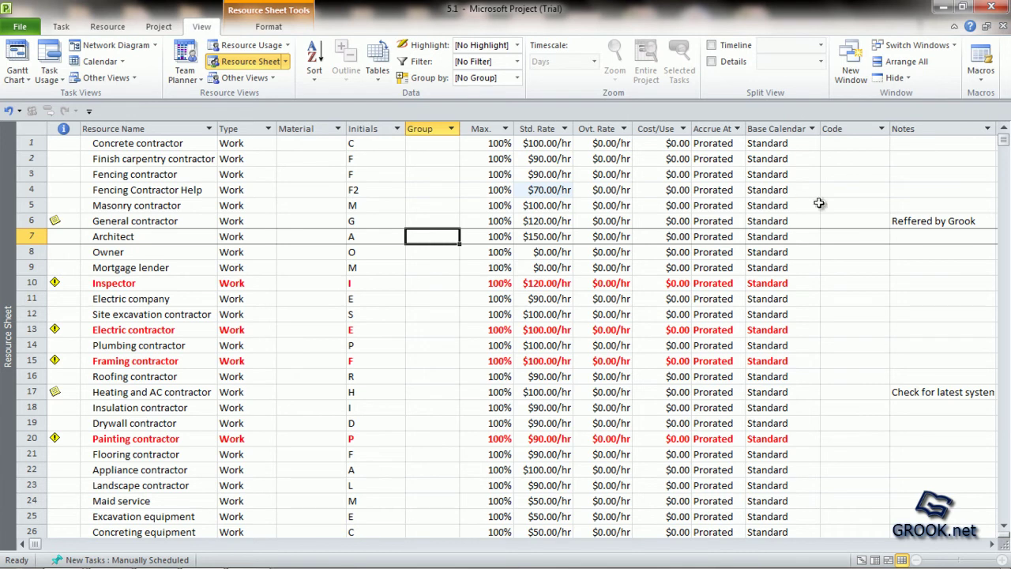
# Step: Add the note "Newly assigned" to Fencing Contractor Help
pyautogui.click(915, 189)
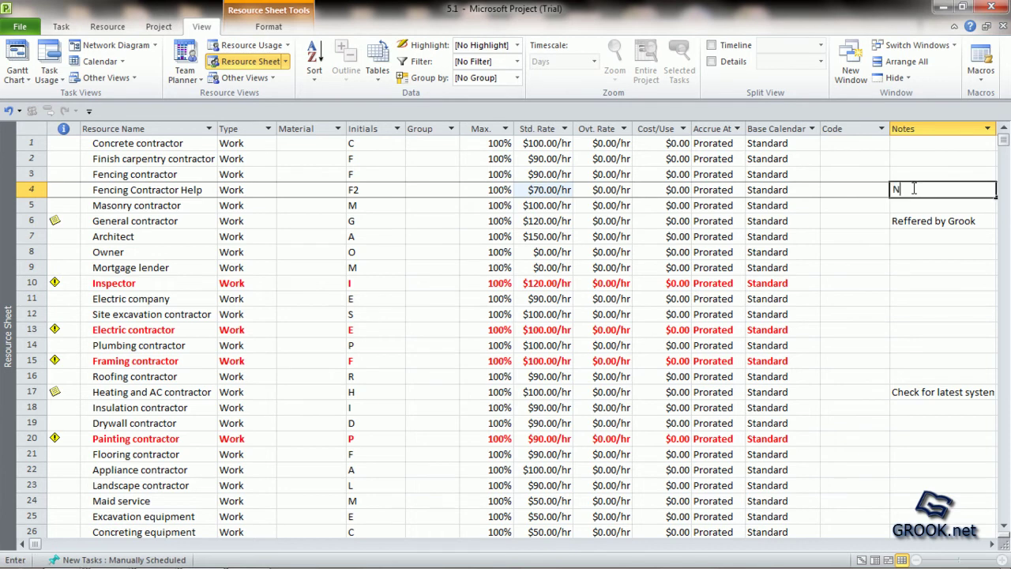
pyautogui.write('Newly')
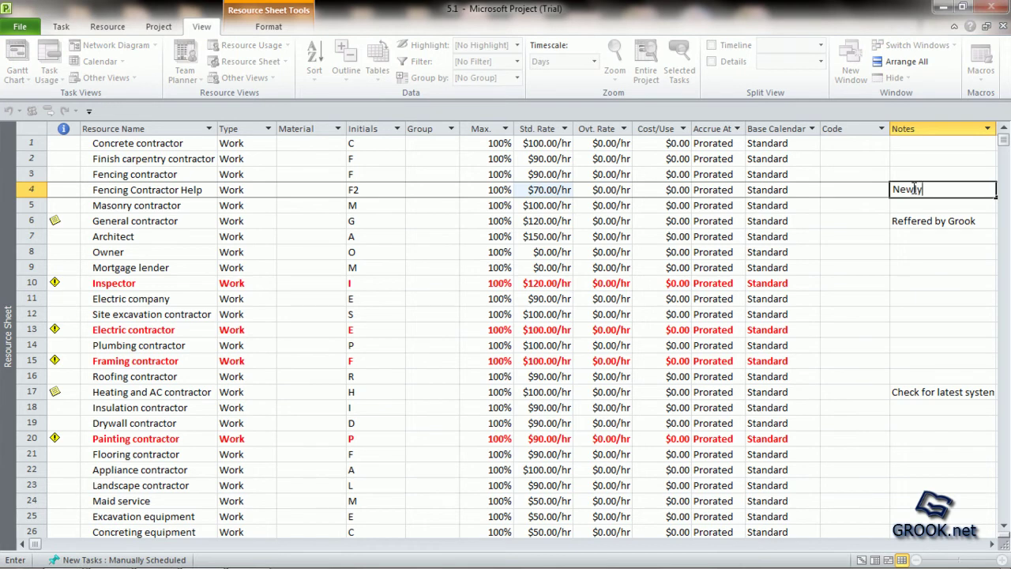
pyautogui.write(' assignwe')
pyautogui.press('BackSpace')
pyautogui.press('BackSpace')
pyautogui.write('ed')
pyautogui.click(912, 270)
pyautogui.click(935, 191)
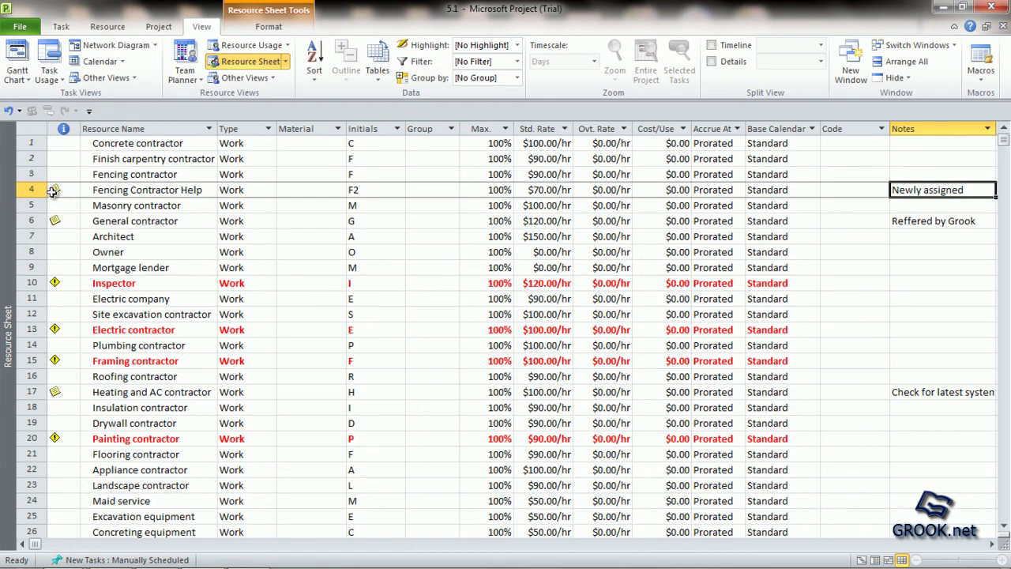
pyautogui.moveTo(52, 192)
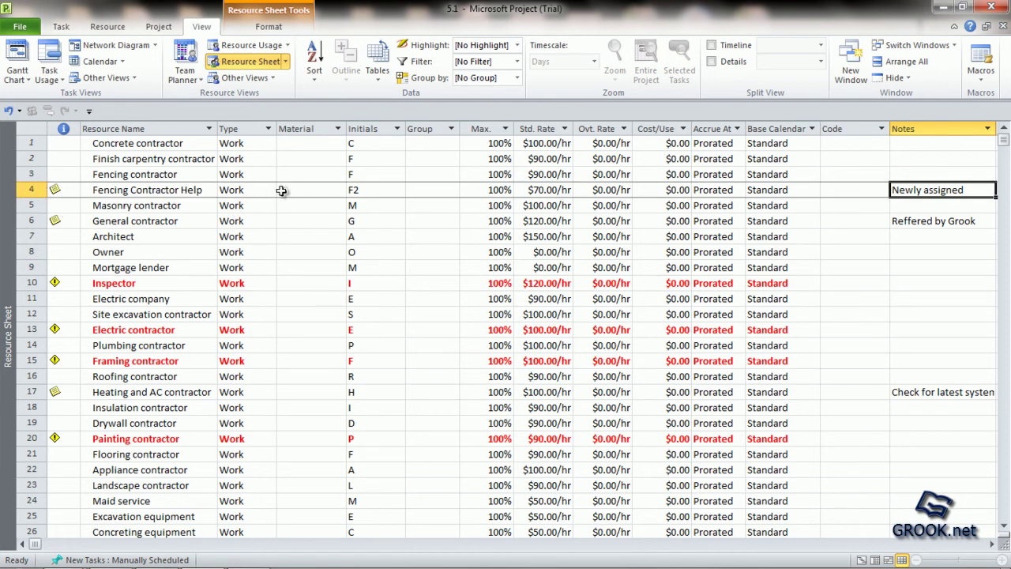
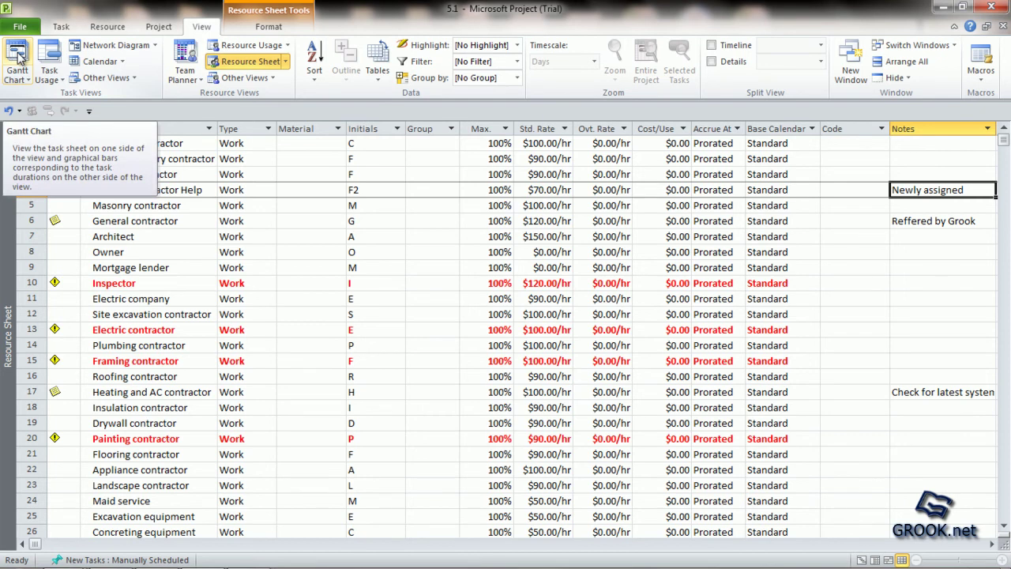
# Step: Switch to the Gantt Chart view and select the Install backyard fence task under Landscaping and Grounds Work
pyautogui.click(17, 56)
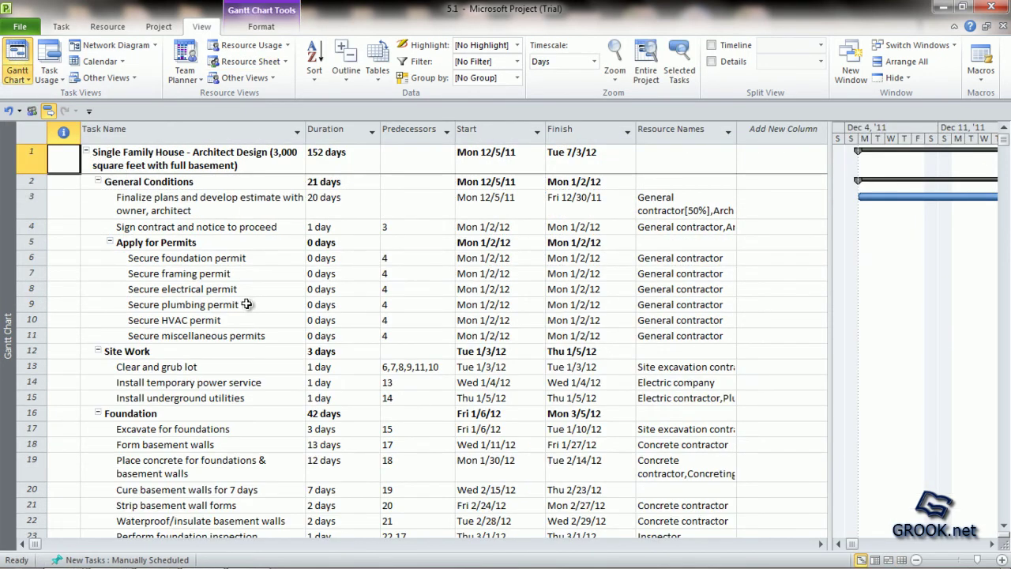
pyautogui.press('Down')
pyautogui.press('Down')
pyautogui.press('Down')
pyautogui.press('Down')
pyautogui.press('Down')
pyautogui.press('Down')
pyautogui.press('Down')
pyautogui.press('Down')
pyautogui.press('Down')
pyautogui.press('Down')
pyautogui.press('Down')
pyautogui.press('Down')
pyautogui.press('Down')
pyautogui.press('Down')
pyautogui.press('Down')
pyautogui.press('Down')
pyautogui.press('Down')
pyautogui.press('Down')
pyautogui.press('Down')
pyautogui.press('Down')
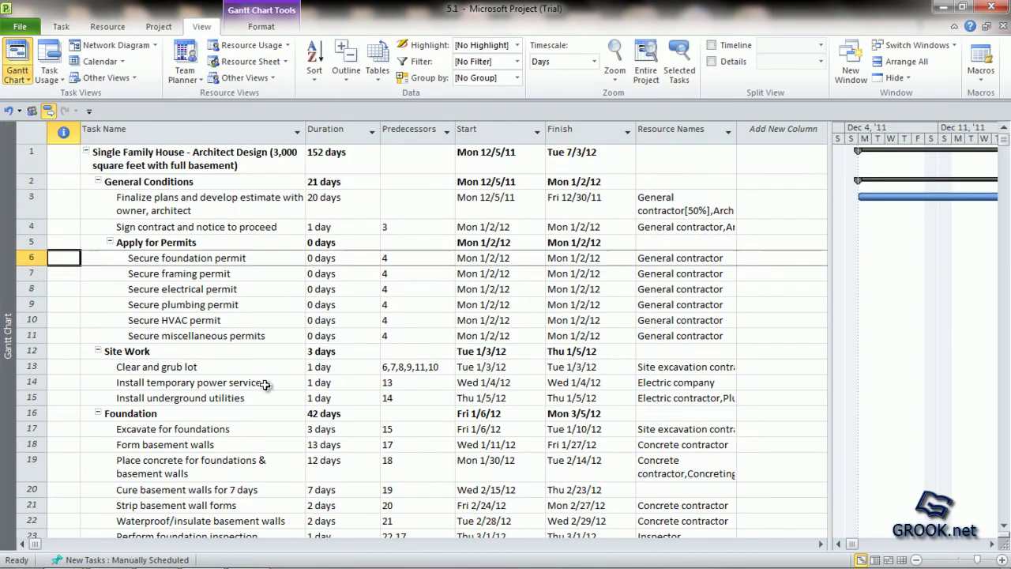
pyautogui.press('Down')
pyautogui.press('Down')
pyautogui.press('Down')
pyautogui.press('Down')
pyautogui.press('Down')
pyautogui.press('Down')
pyautogui.press('Down')
pyautogui.press('Down')
pyautogui.press('Down')
pyautogui.press('Down')
pyautogui.press('Down')
pyautogui.press('Down')
pyautogui.press('Down')
pyautogui.press('Down')
pyautogui.press('Down')
pyautogui.press('Down')
pyautogui.press('Down')
pyautogui.press('Down')
pyautogui.press('Down')
pyautogui.press('Down')
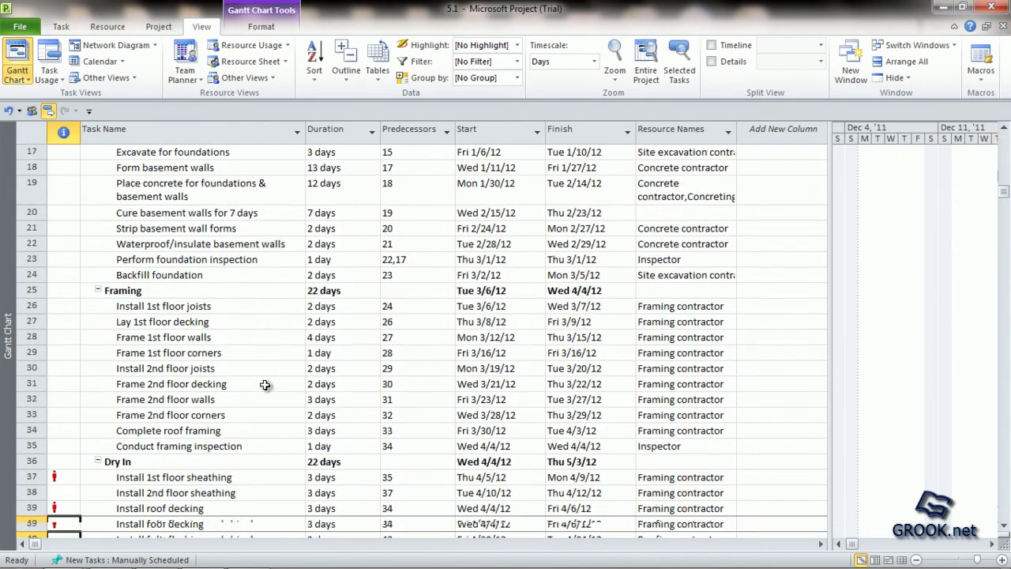
pyautogui.press('Down')
pyautogui.press('Down')
pyautogui.press('Down')
pyautogui.press('Down')
pyautogui.press('Down')
pyautogui.press('Down')
pyautogui.press('Down')
pyautogui.press('Down')
pyautogui.press('Down')
pyautogui.press('Down')
pyautogui.press('Down')
pyautogui.press('Down')
pyautogui.press('Down')
pyautogui.press('Down')
pyautogui.press('Down')
pyautogui.press('Down')
pyautogui.press('Down')
pyautogui.press('Down')
pyautogui.press('Down')
pyautogui.press('Down')
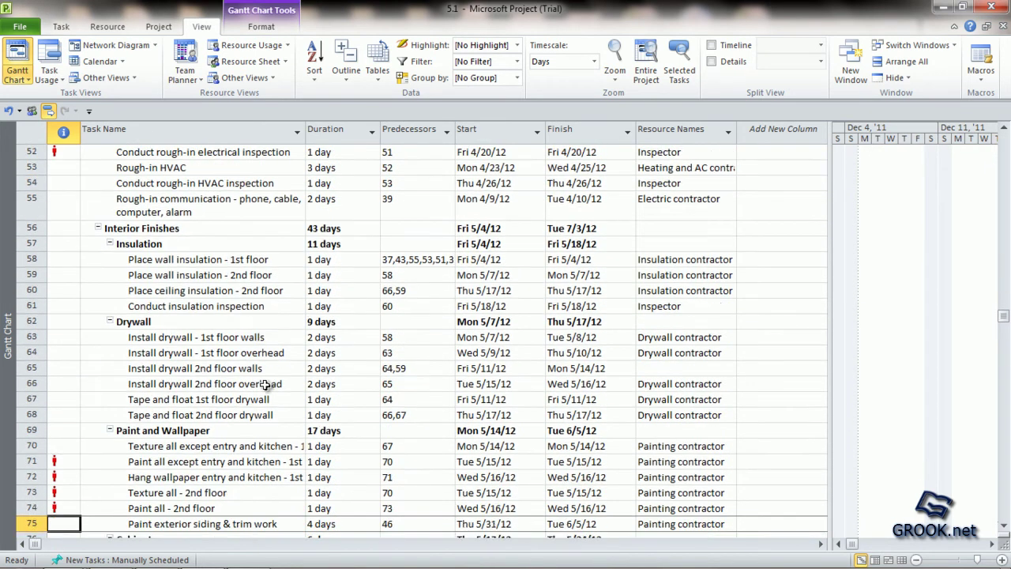
pyautogui.press('Down')
pyautogui.press('Down')
pyautogui.press('Down')
pyautogui.press('Down')
pyautogui.press('Down')
pyautogui.press('Down')
pyautogui.press('Down')
pyautogui.press('Down')
pyautogui.press('Down')
pyautogui.press('Down')
pyautogui.press('Down')
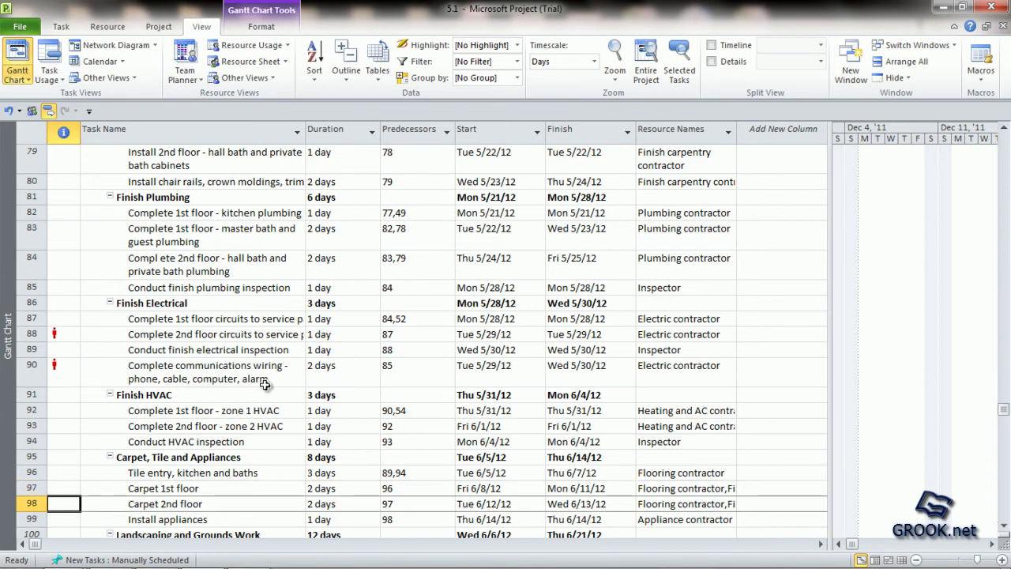
pyautogui.press('Down')
pyautogui.press('Down')
pyautogui.press('Down')
pyautogui.press('Down')
pyautogui.press('Down')
pyautogui.press('Down')
pyautogui.press('Down')
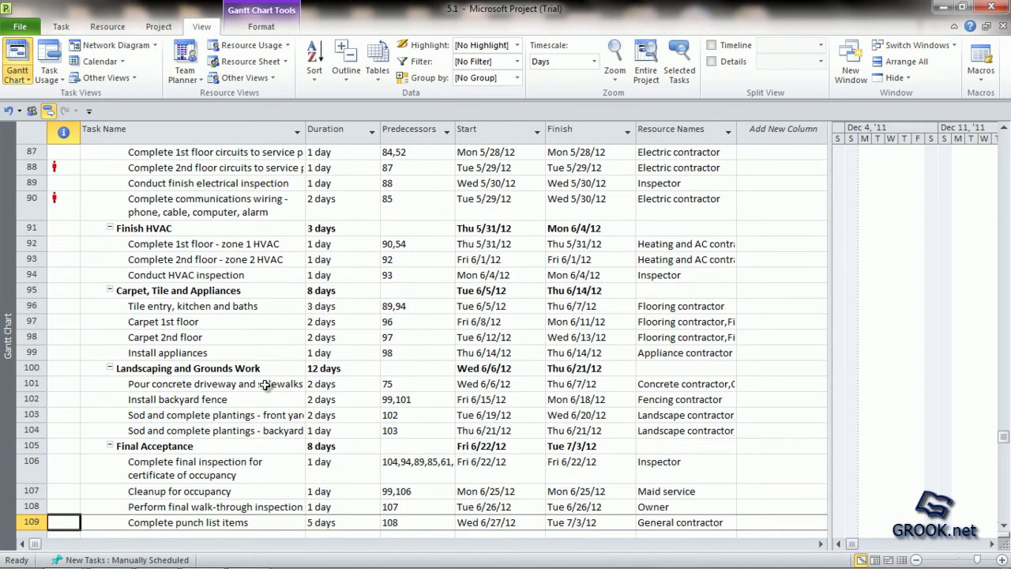
pyautogui.click(193, 400)
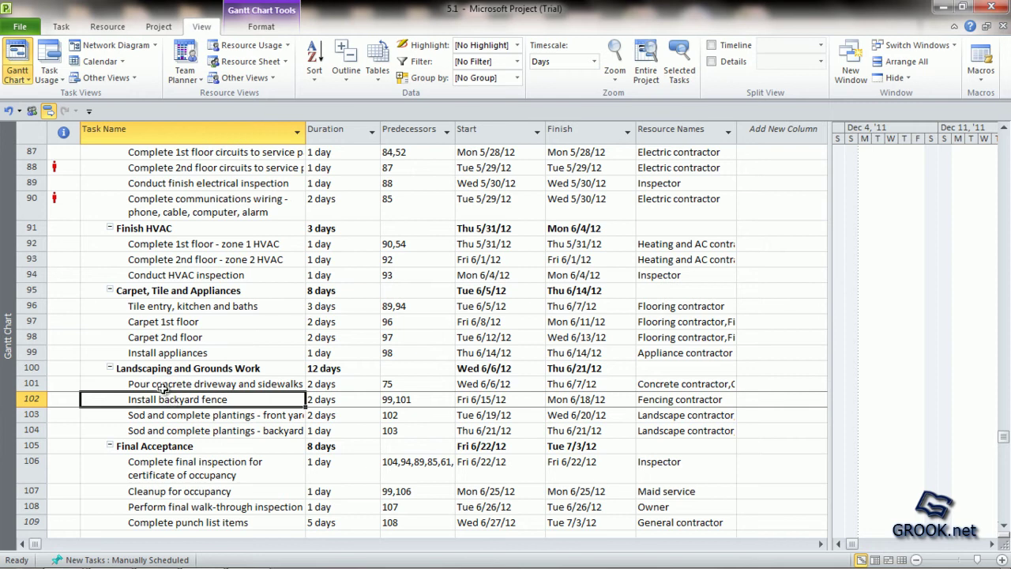
# Step: Assign Fencing Contractor Help to the Install backyard fence task through Assign Resources and close the dialog
pyautogui.click(108, 26)
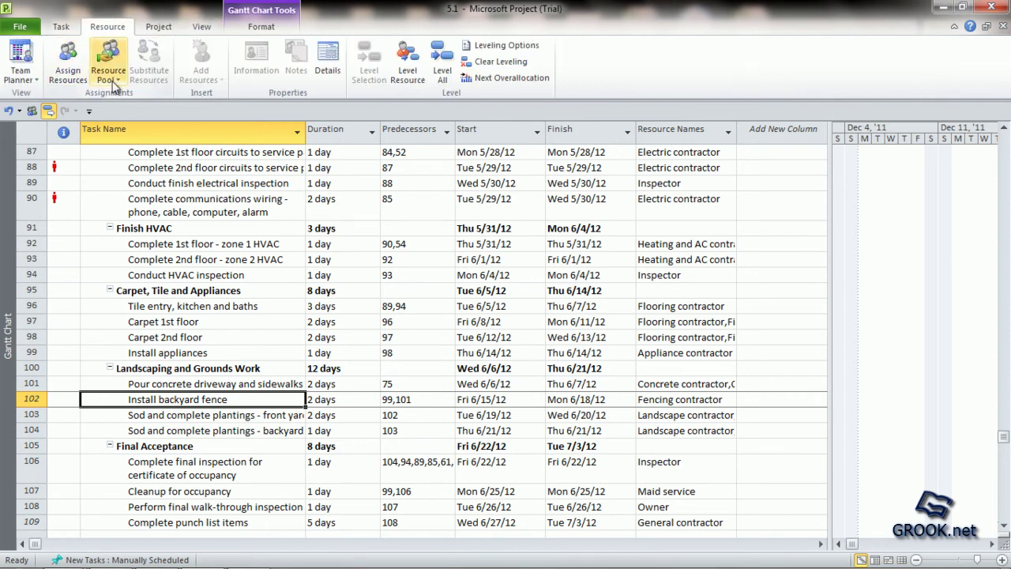
pyautogui.click(68, 56)
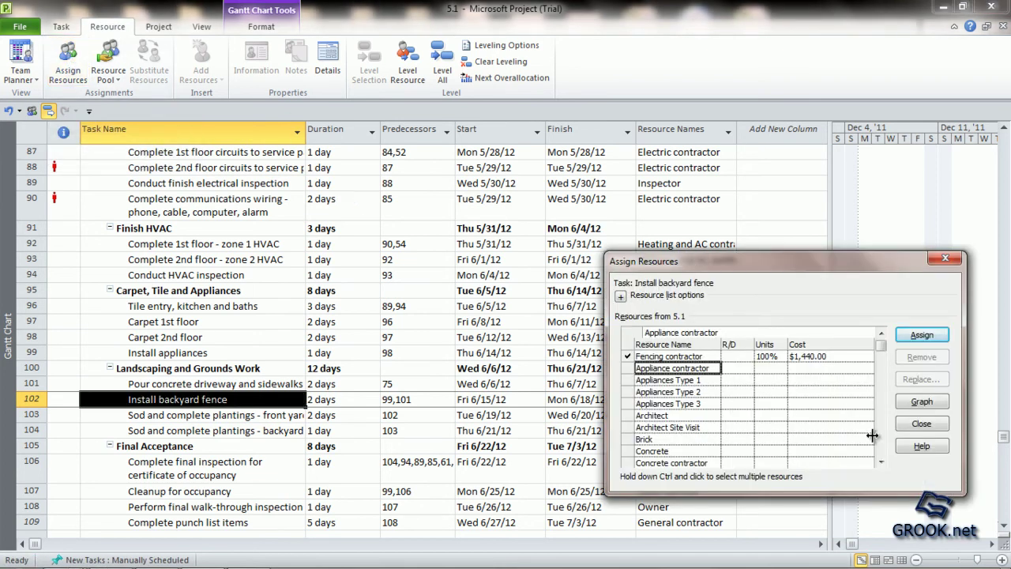
pyautogui.click(882, 463)
pyautogui.click(882, 463)
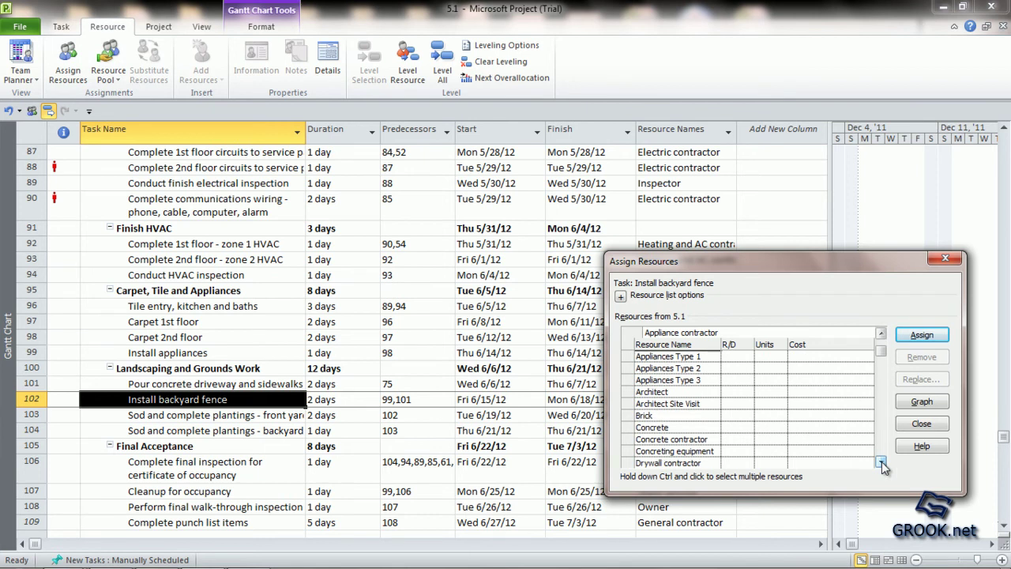
pyautogui.click(882, 463)
pyautogui.click(882, 463)
pyautogui.click(882, 463)
pyautogui.click(881, 463)
pyautogui.click(882, 463)
pyautogui.click(882, 463)
pyautogui.click(881, 463)
pyautogui.click(882, 463)
pyautogui.click(882, 463)
pyautogui.click(882, 463)
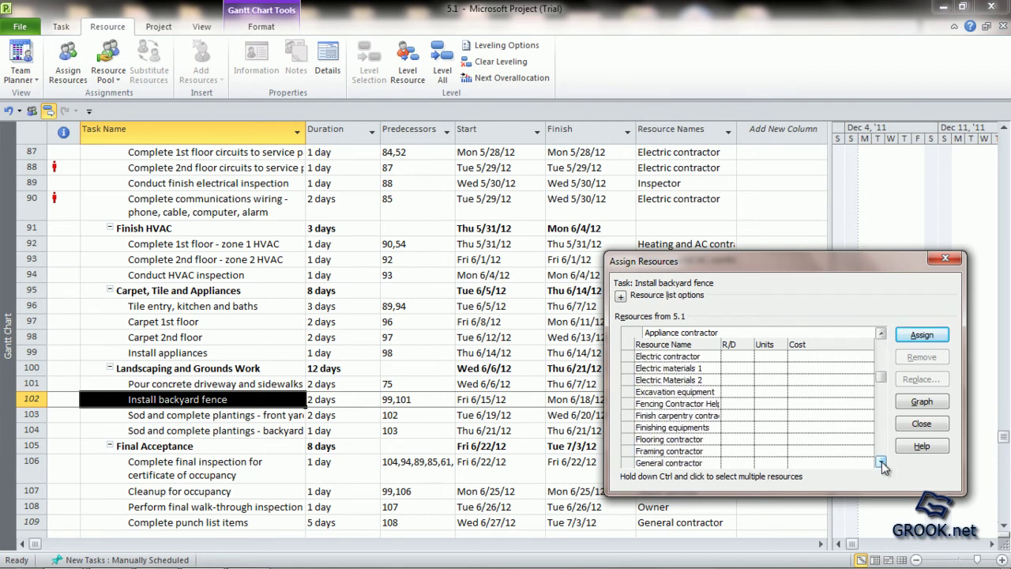
pyautogui.click(695, 404)
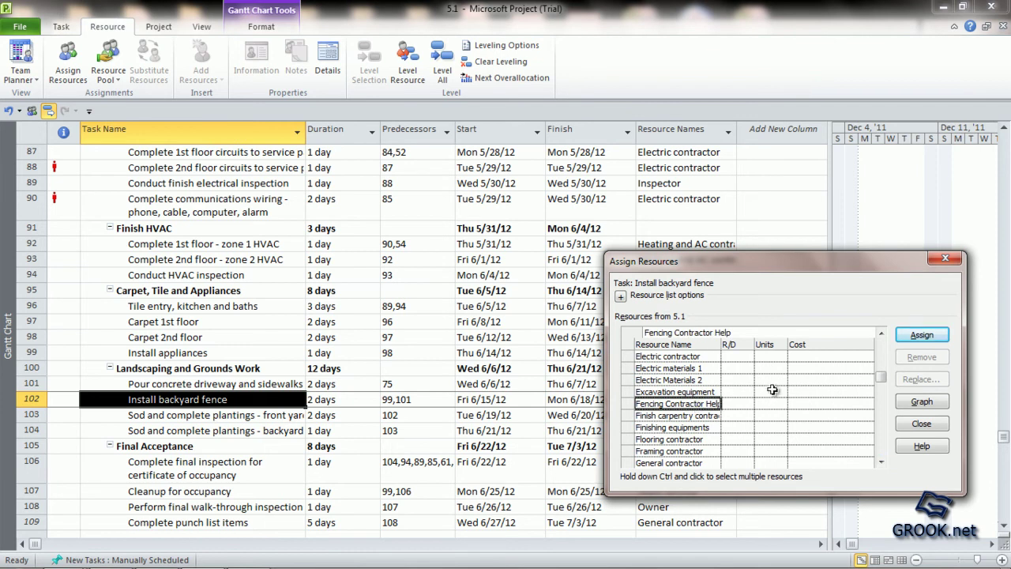
pyautogui.click(922, 335)
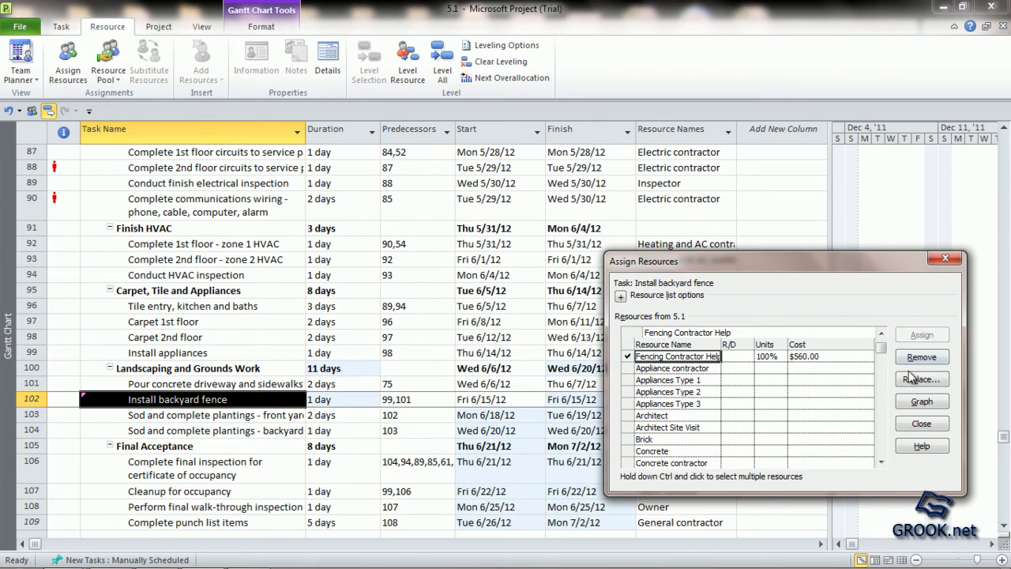
pyautogui.click(921, 425)
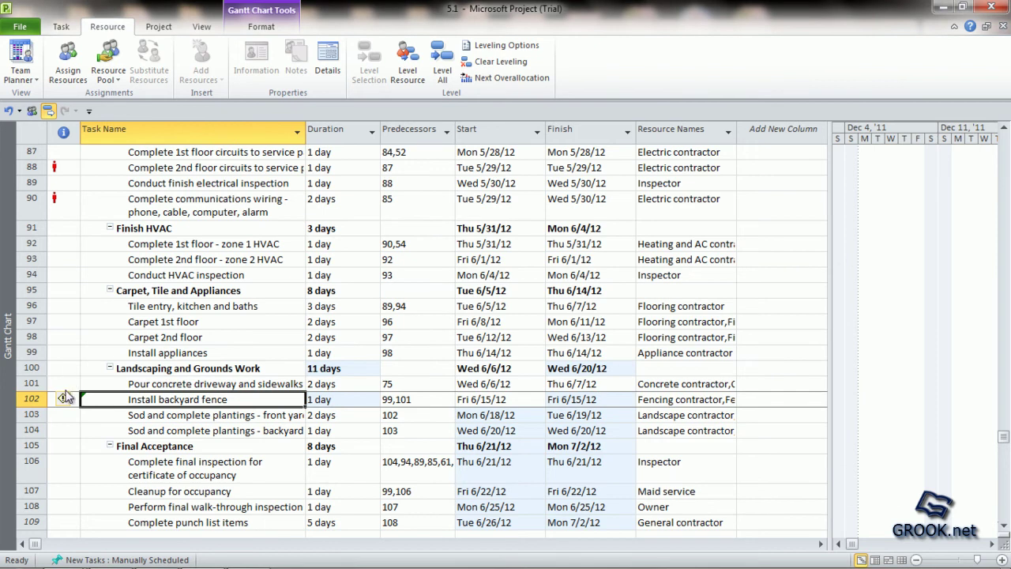
# Step: Choose to reduce the duration of Install backyard fence while requiring the same amount of work for the added resource
pyautogui.moveTo(75, 407)
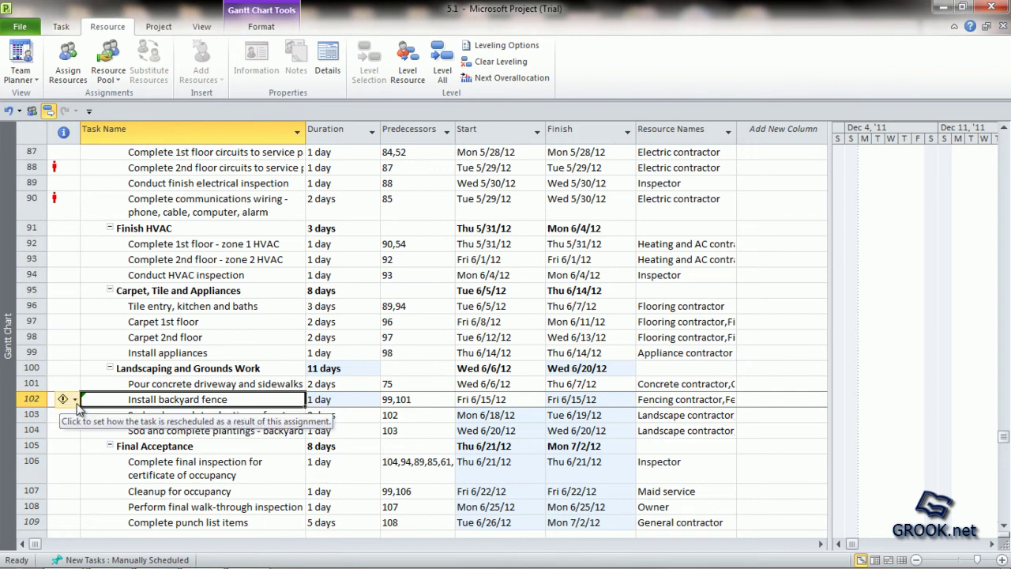
pyautogui.click(76, 400)
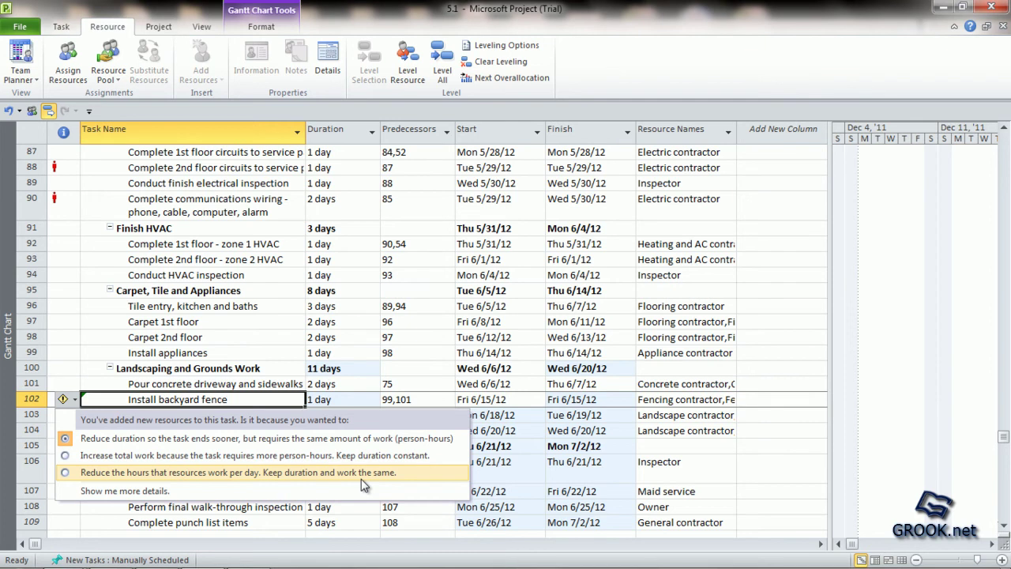
pyautogui.click(192, 436)
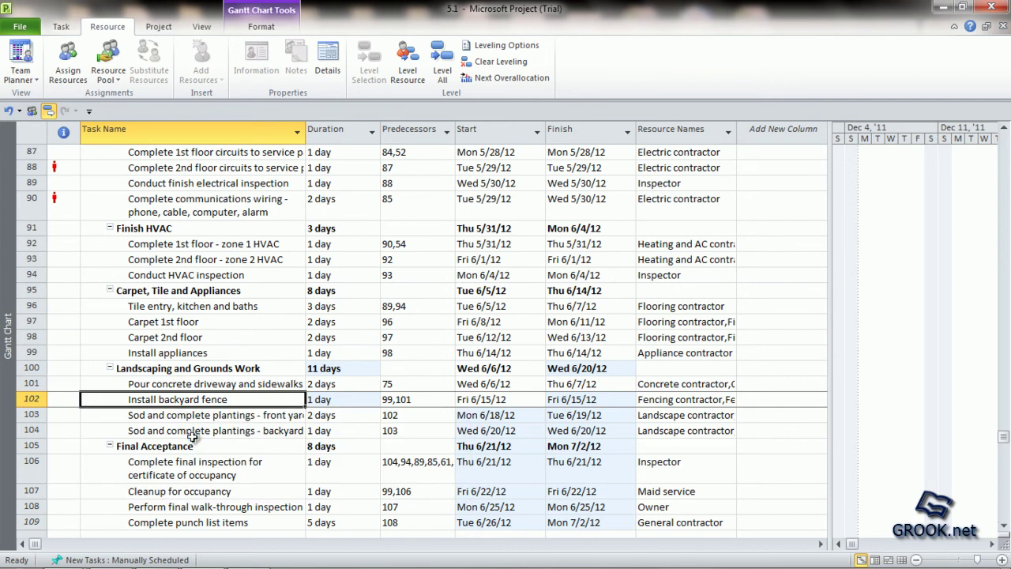
pyautogui.click(328, 398)
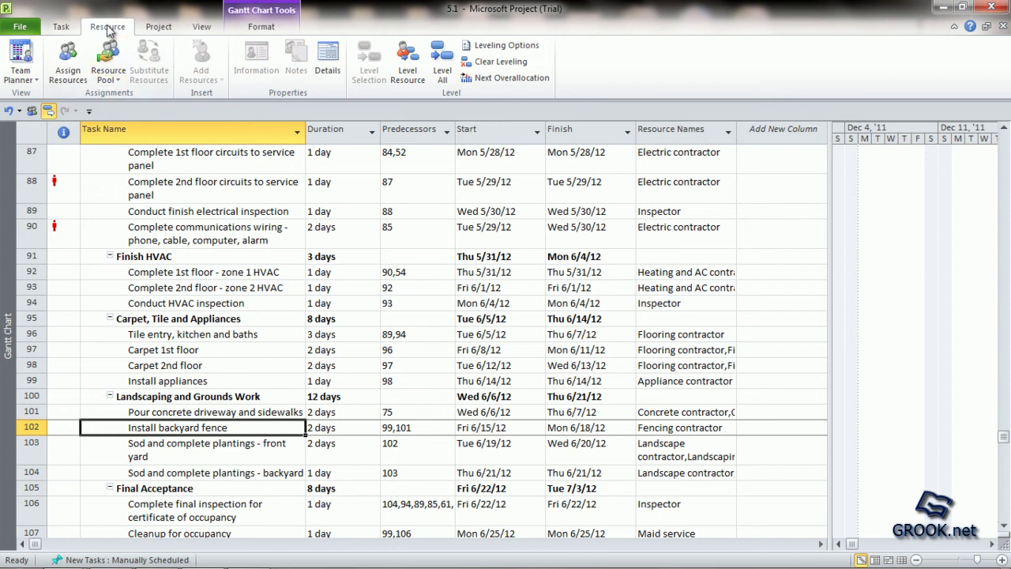
# Step: Display the Task Form below the Gantt Chart for Install backyard fence and switch its effort-driven option off and on again
pyautogui.click(199, 28)
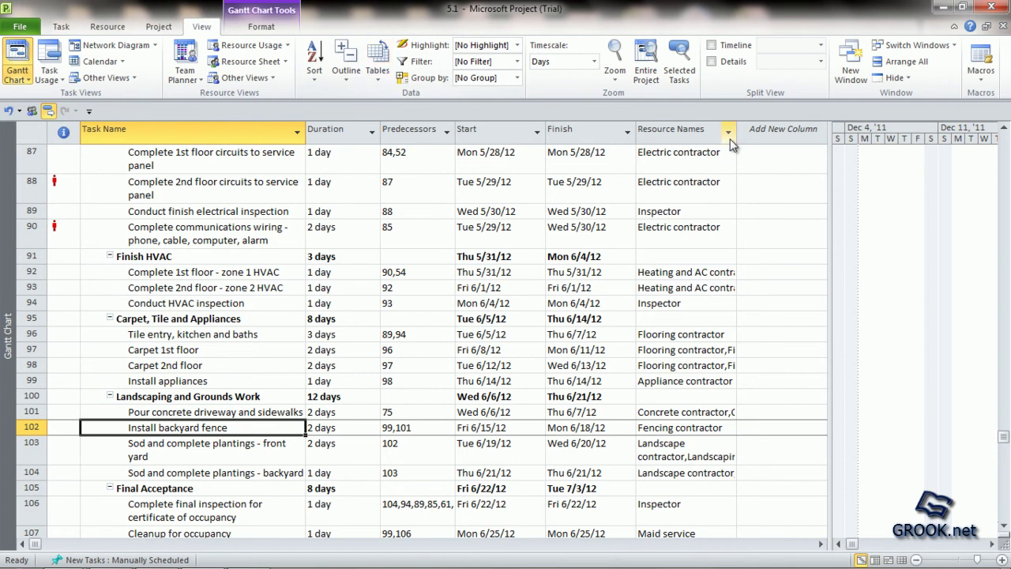
pyautogui.click(722, 66)
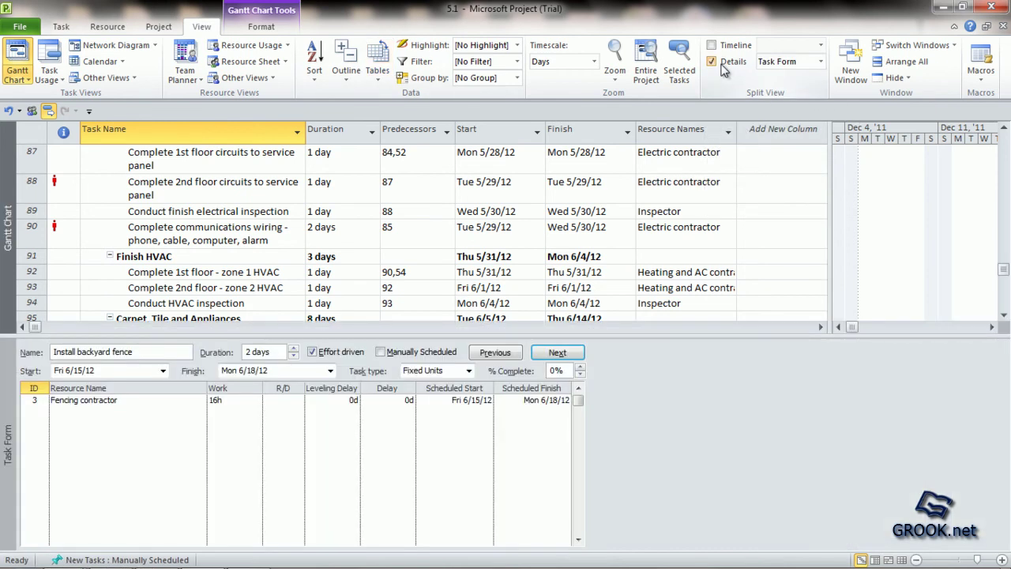
pyautogui.scroll(-3, 399, 174)
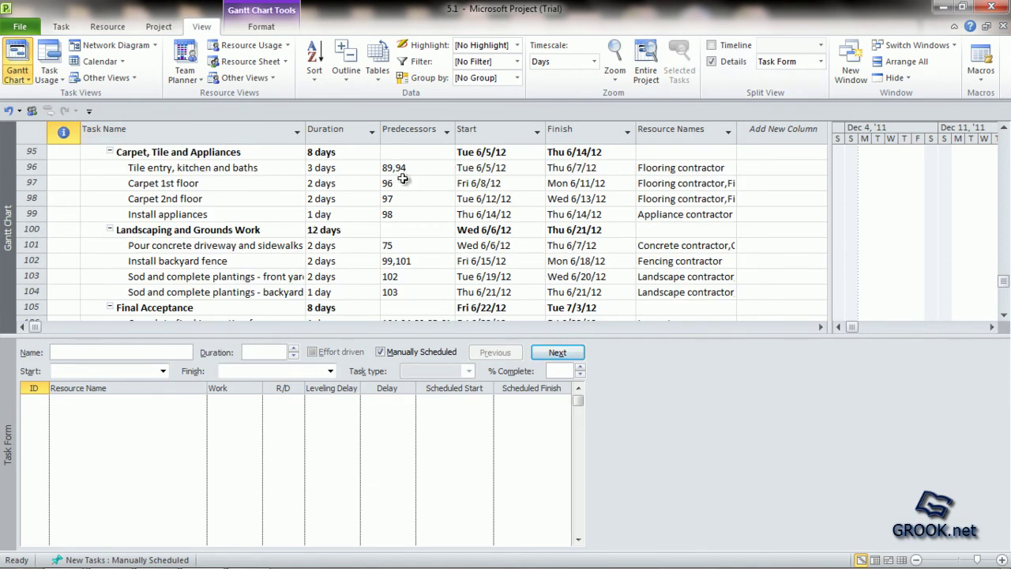
pyautogui.click(277, 261)
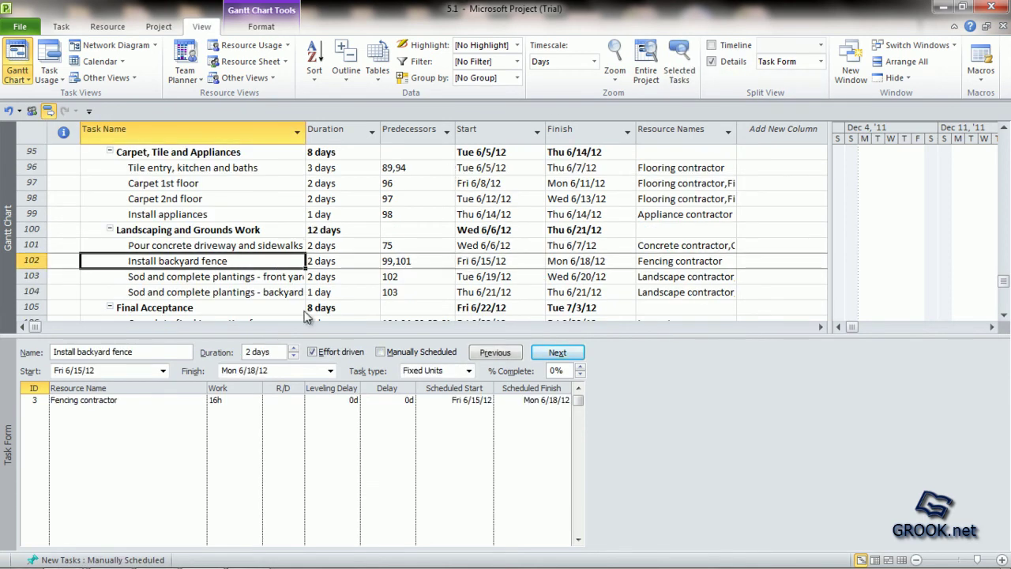
pyautogui.click(314, 352)
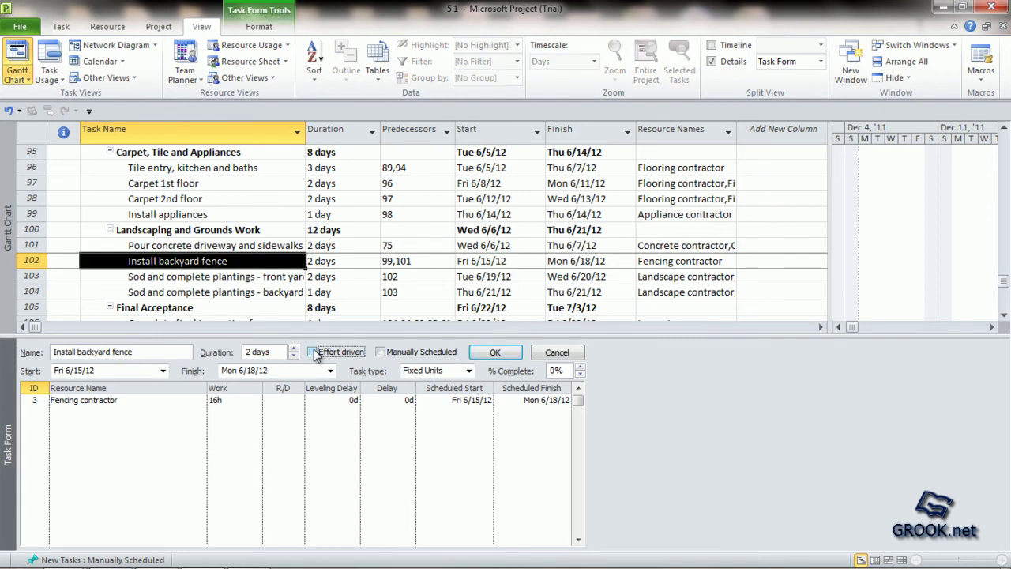
# Step: Add Fencing Contractor Help to Install backyard fence in the Task Form, apply the assignment and hide the form
pyautogui.click(158, 413)
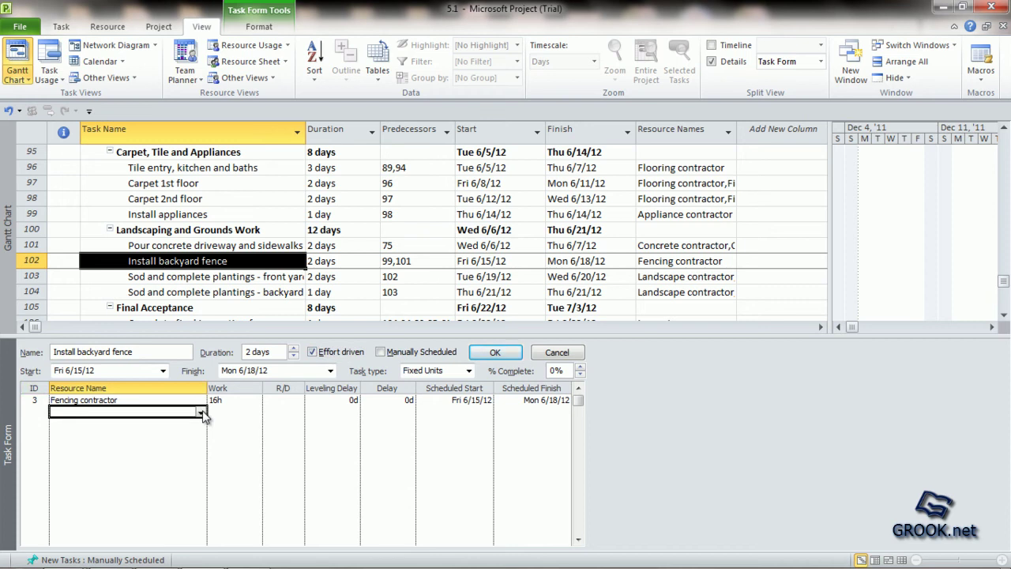
pyautogui.click(201, 412)
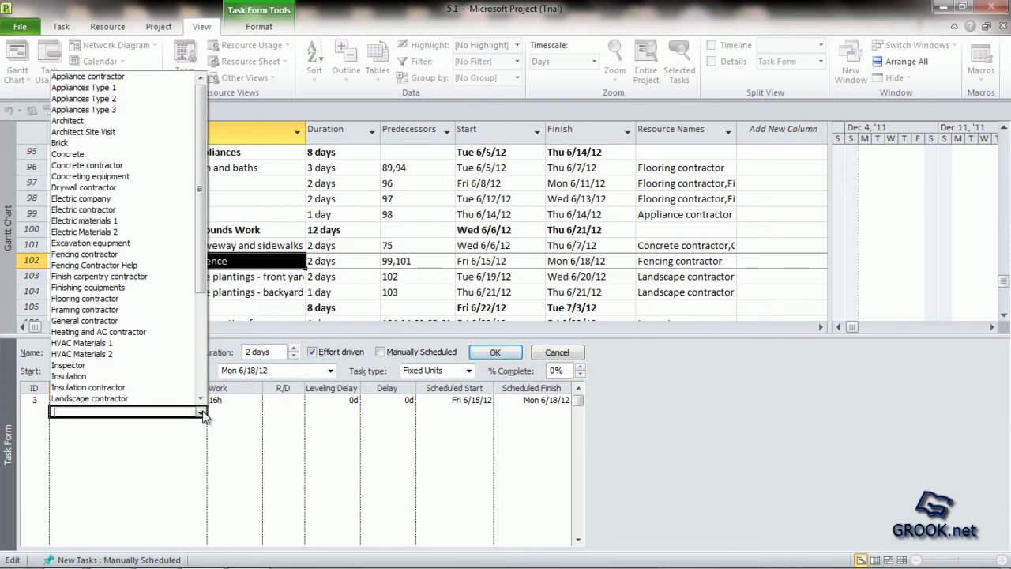
pyautogui.click(156, 268)
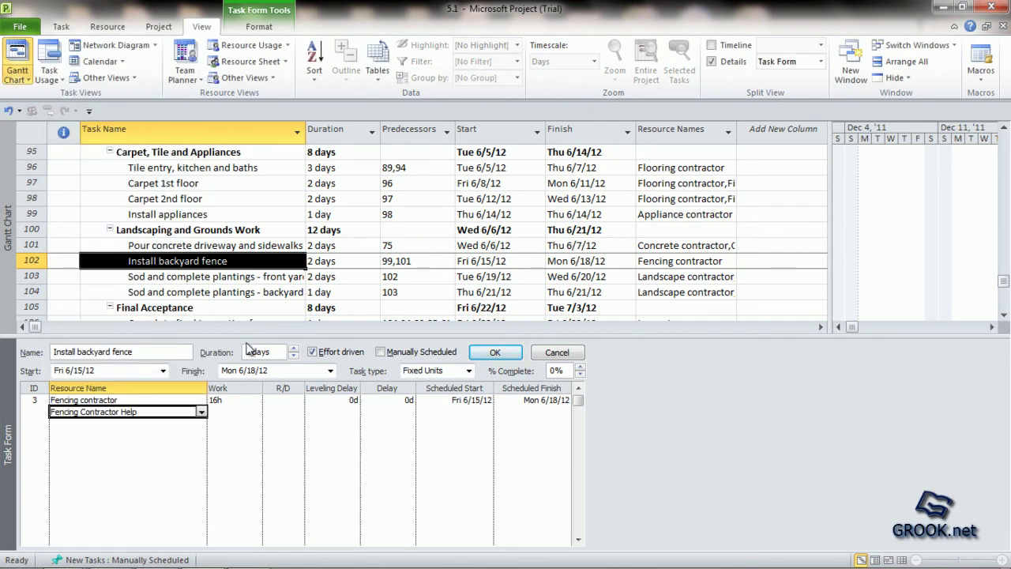
pyautogui.click(276, 401)
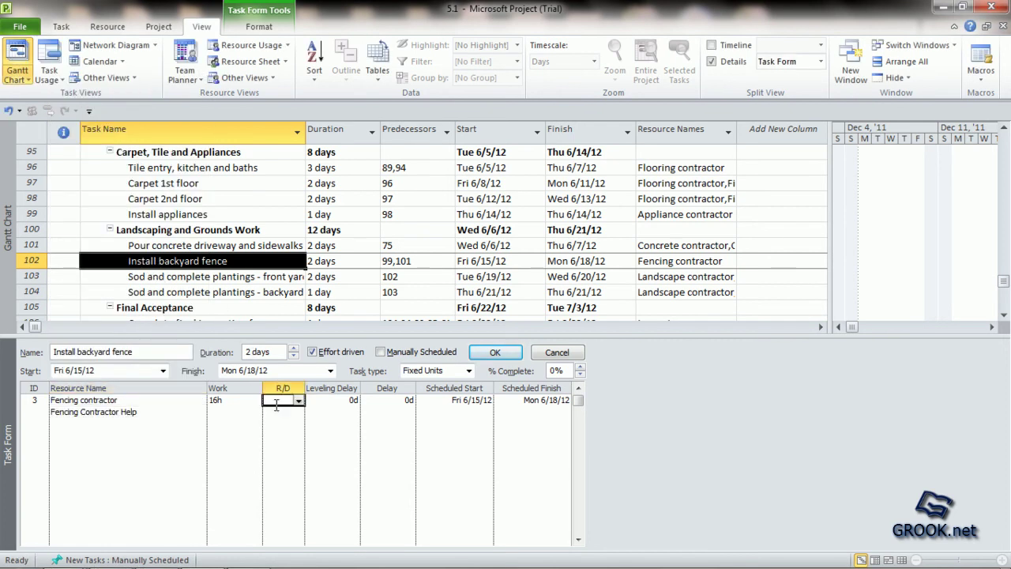
pyautogui.click(495, 352)
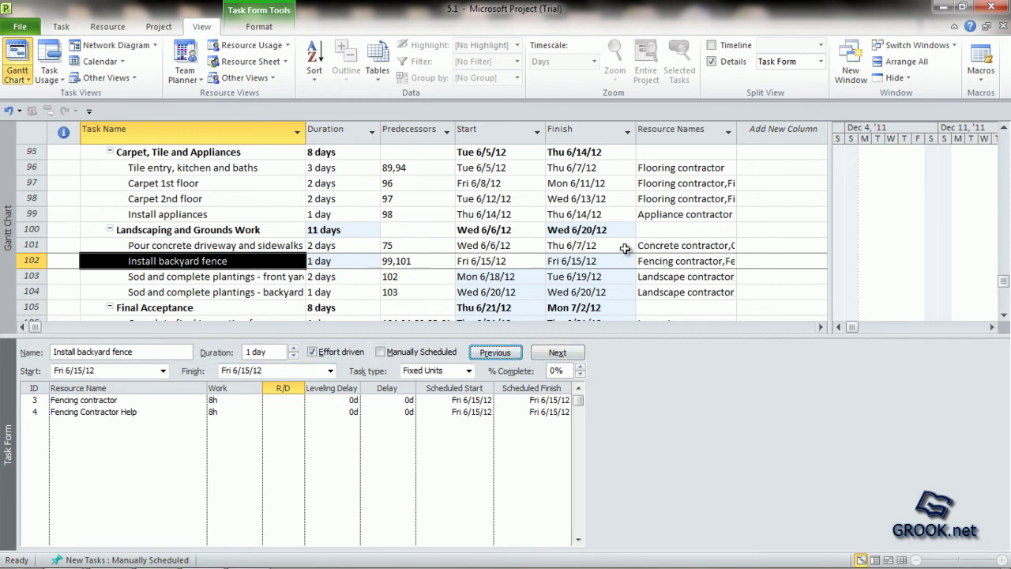
pyautogui.click(712, 62)
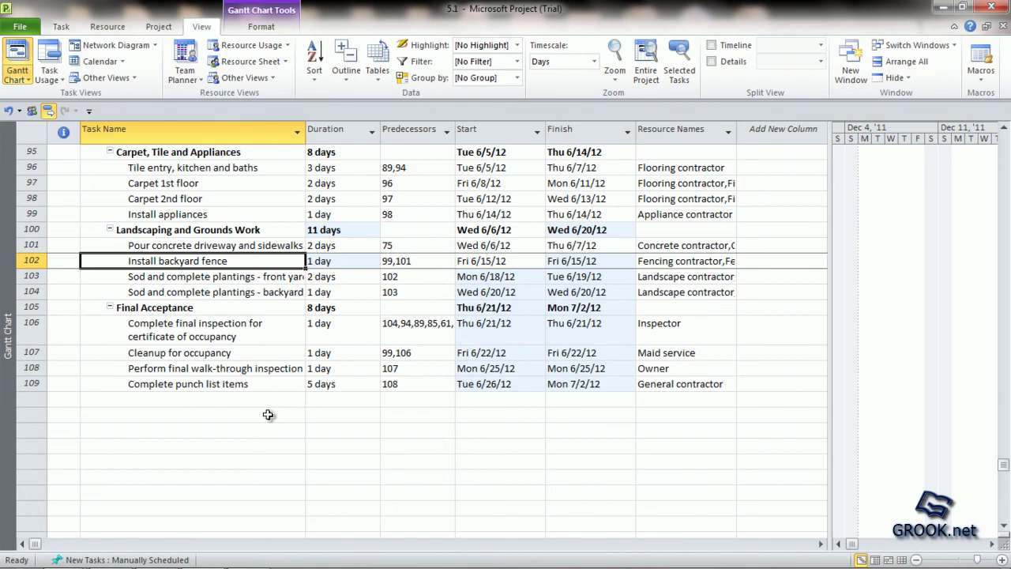
# Step: Undo the hiding of the Task Form, the Fencing Contractor Help assignment and the display of the form
pyautogui.hotkey('alt', 'w')
pyautogui.press('d')
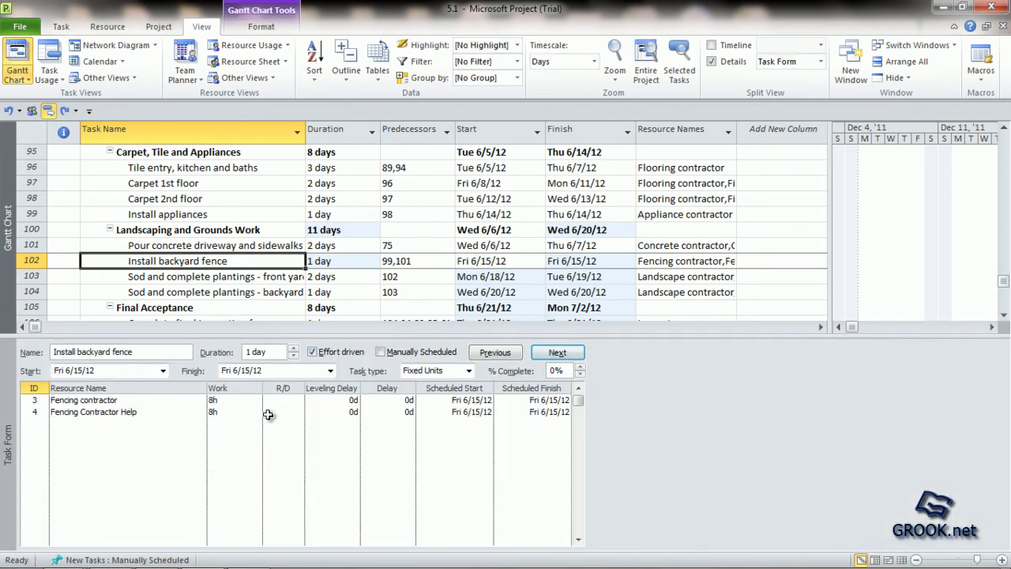
pyautogui.click(269, 412)
pyautogui.press('Delete')
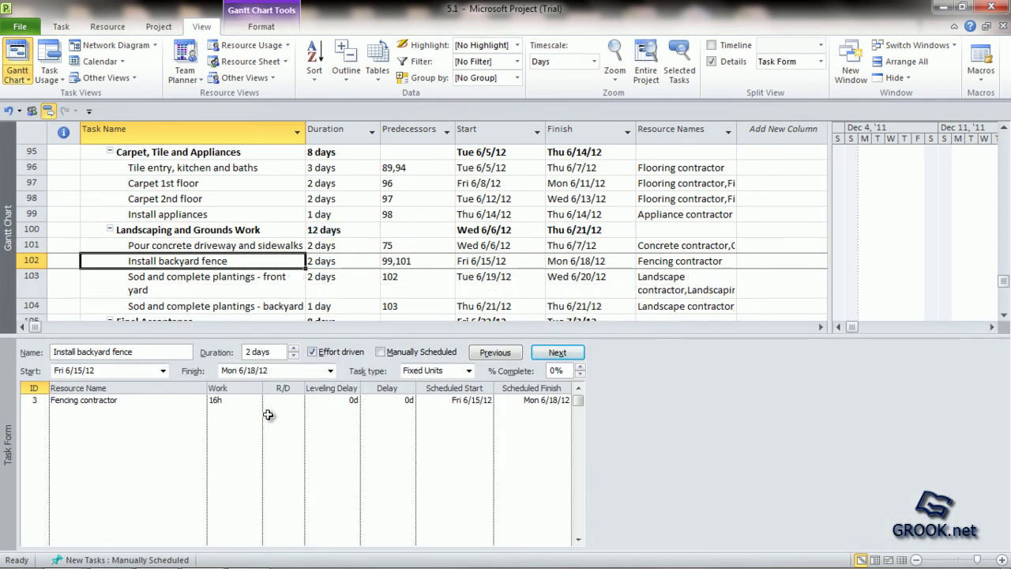
pyautogui.hotkey('alt', 'w')
pyautogui.press('d')
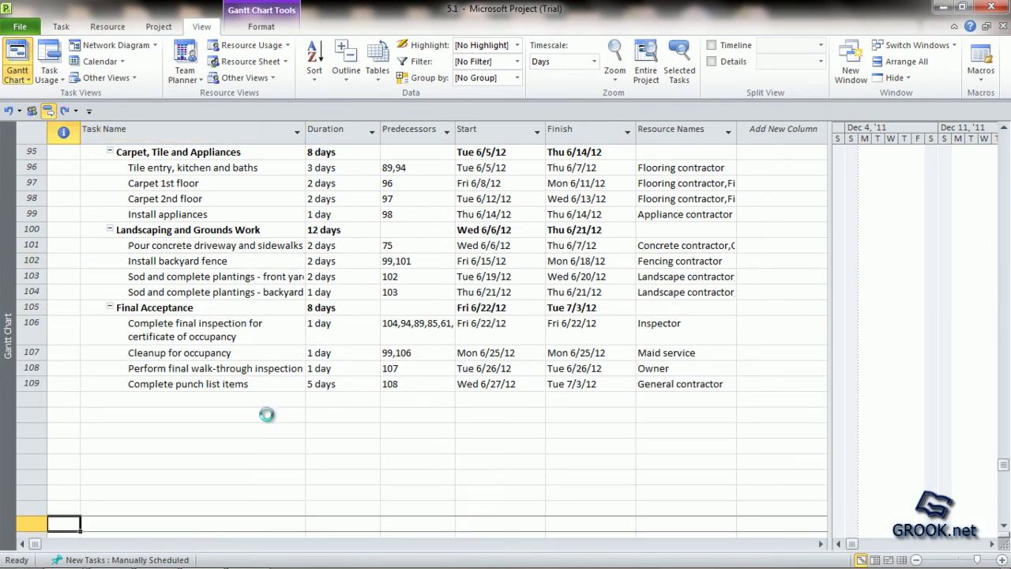
# Step: Assign Fencing Contractor Help to Install backyard fence through the resources in its Task Information
pyautogui.click(150, 261)
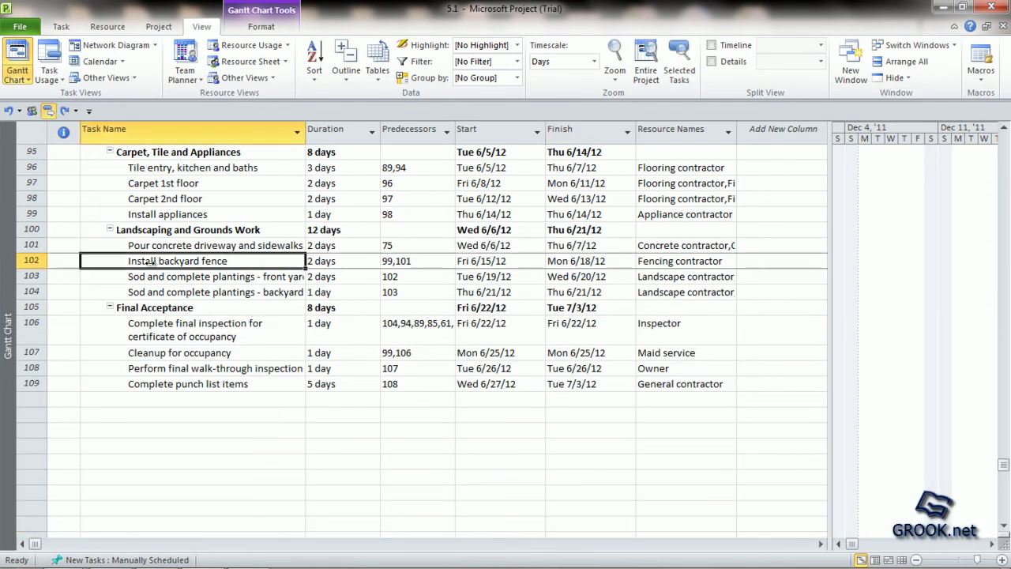
pyautogui.doubleClick(152, 267)
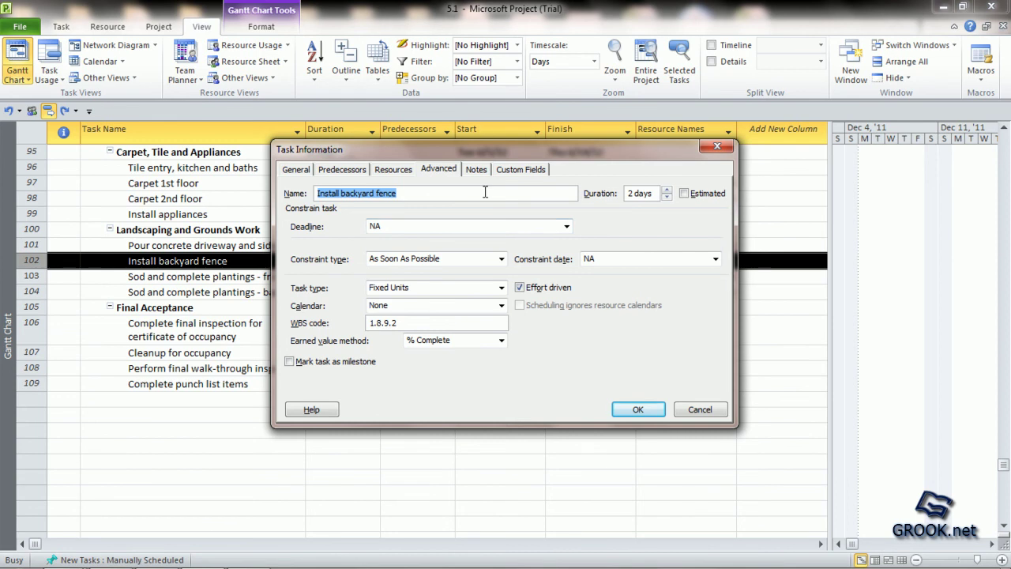
pyautogui.click(391, 170)
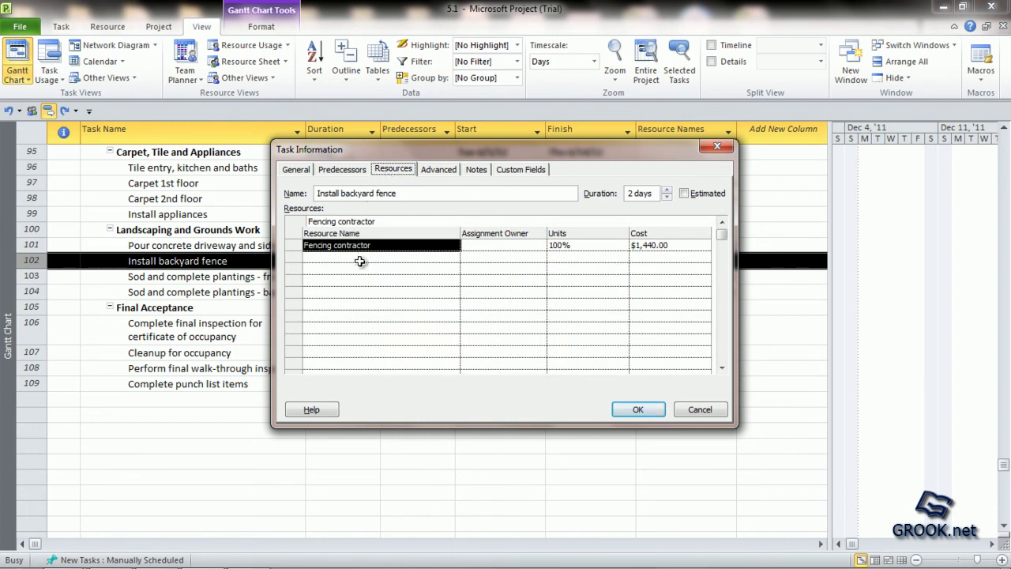
pyautogui.click(360, 259)
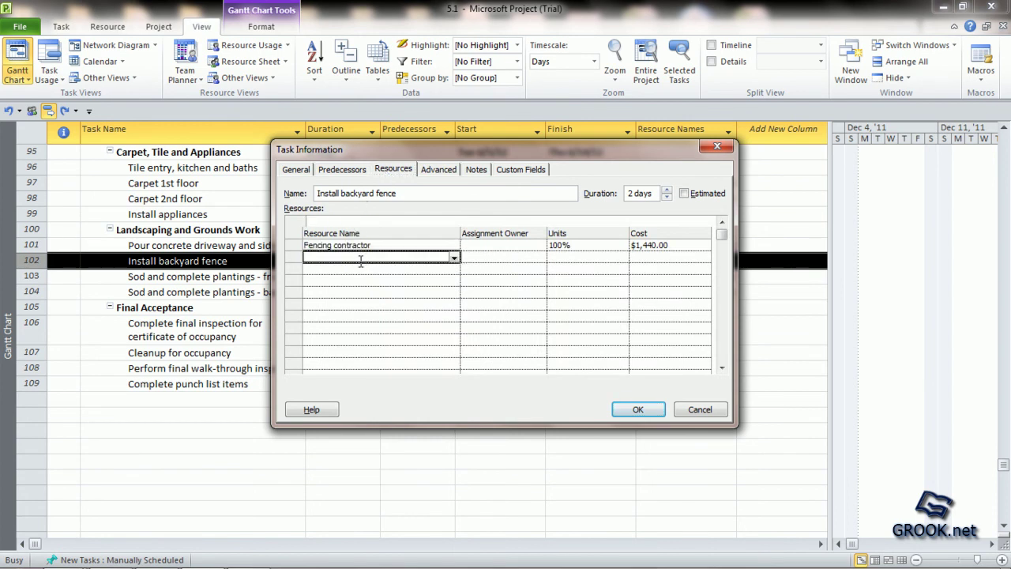
pyautogui.click(454, 258)
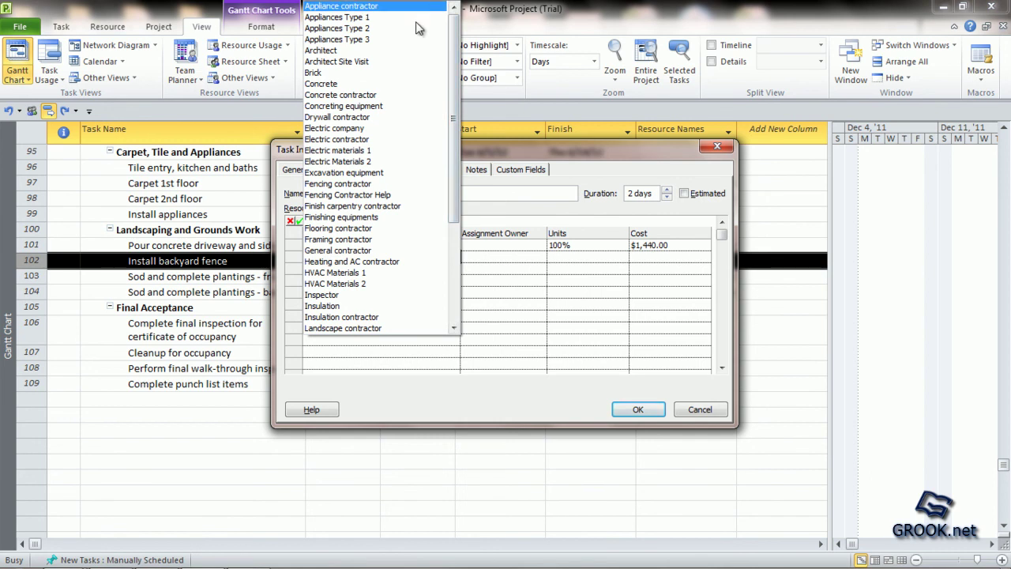
pyautogui.click(419, 205)
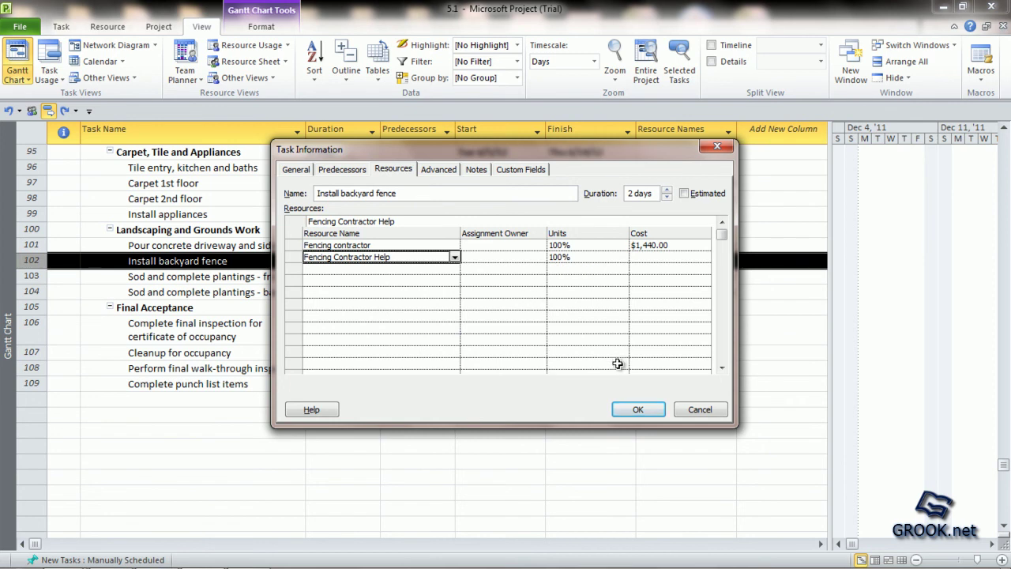
pyautogui.click(639, 411)
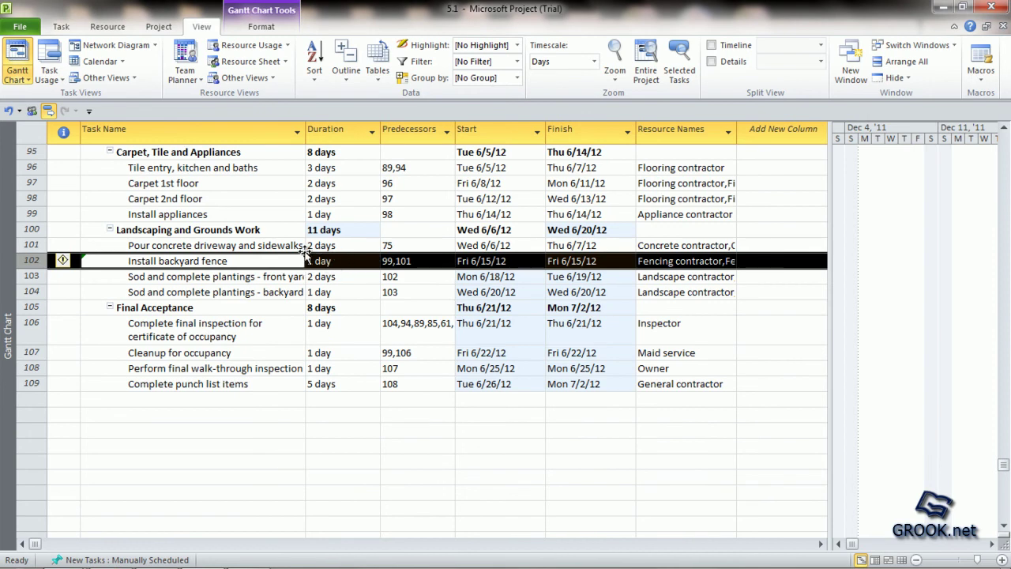
# Step: Reschedule Install backyard fence by choosing to reduce its duration so it ends sooner with the same amount of work
pyautogui.moveTo(72, 263)
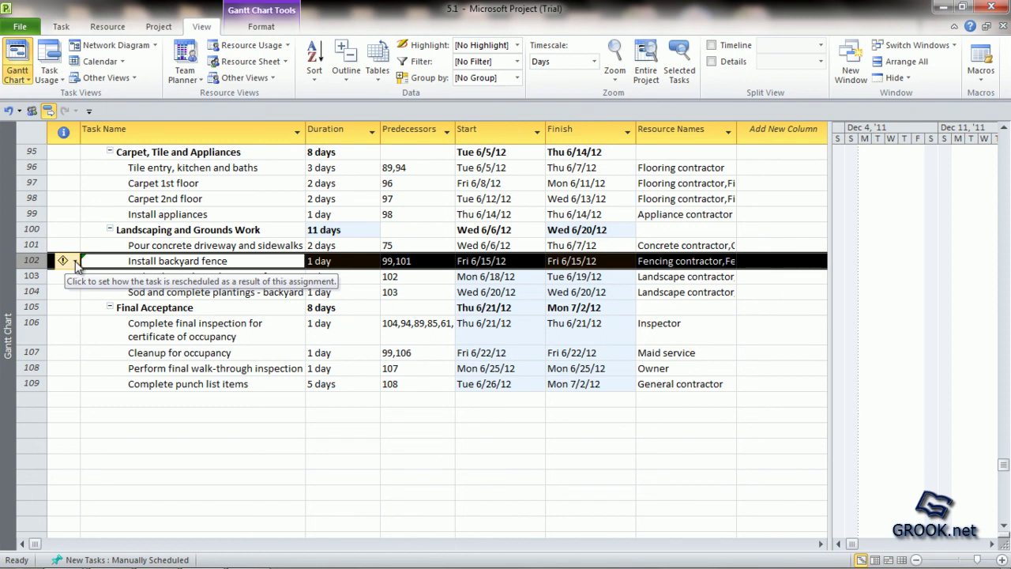
pyautogui.click(76, 262)
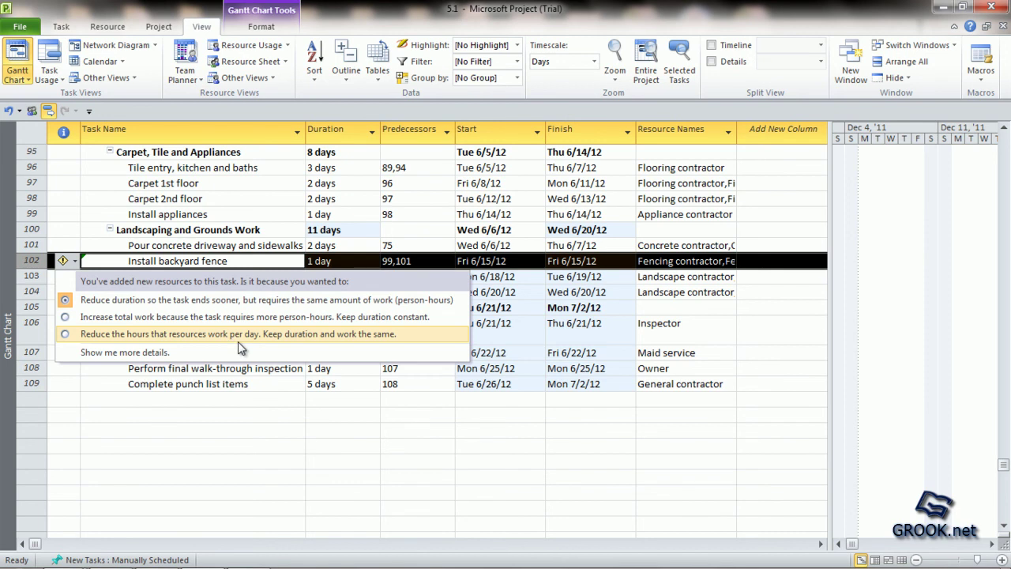
pyautogui.click(235, 302)
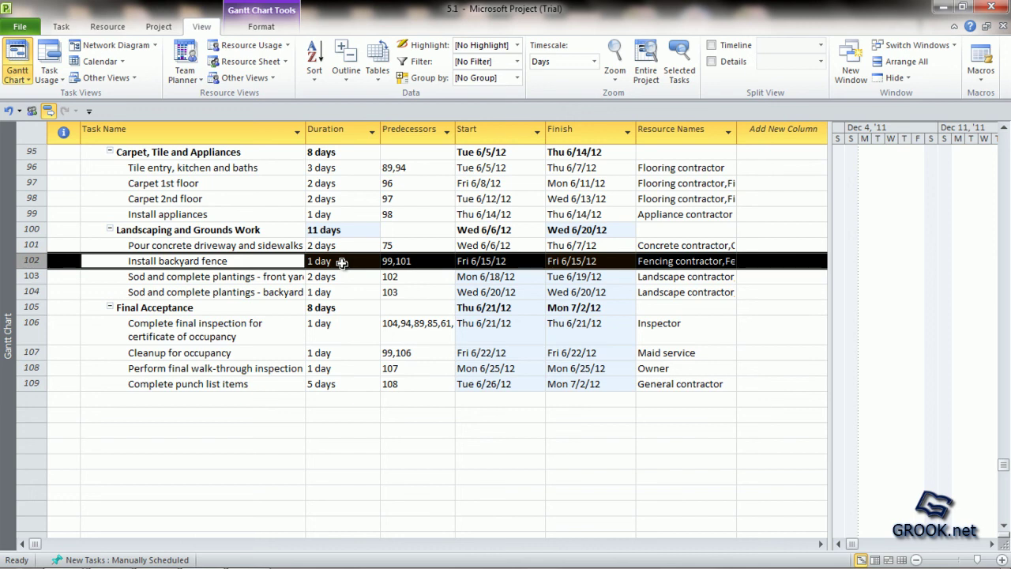
pyautogui.click(209, 429)
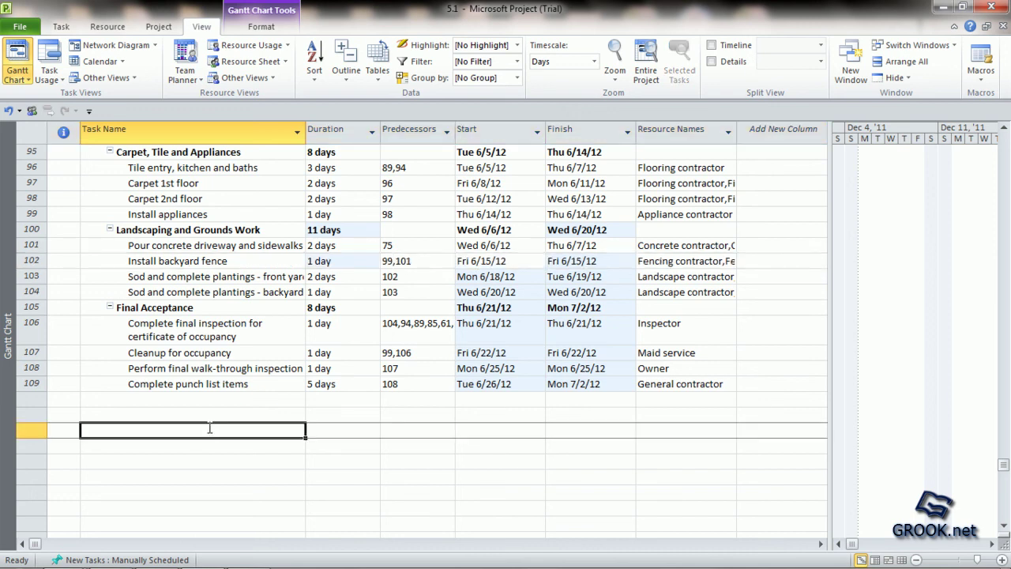
# Step: Remove Fencing Contractor Help from Install backyard fence through Assign Resources and close the dialog
pyautogui.click(237, 260)
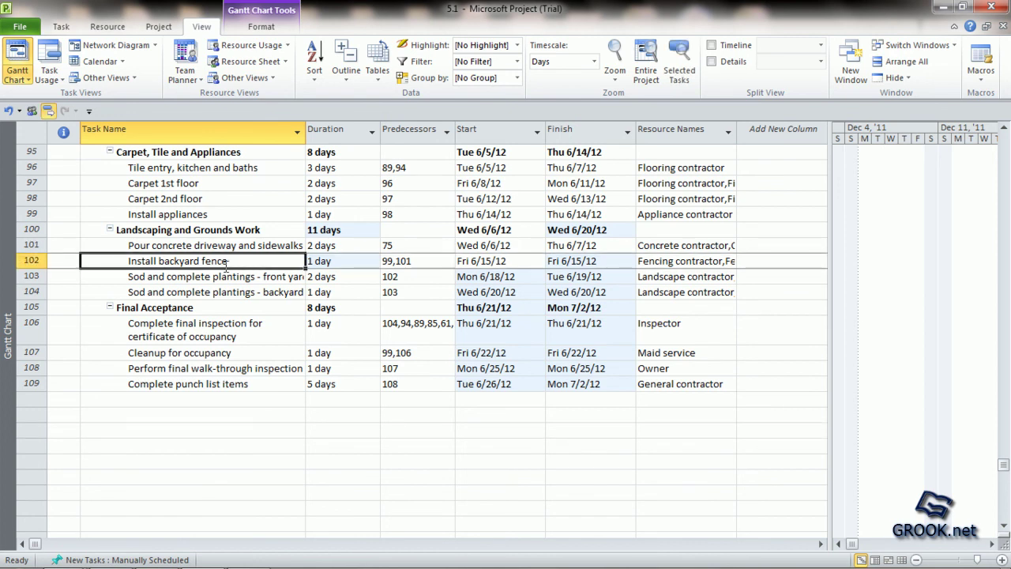
pyautogui.click(109, 27)
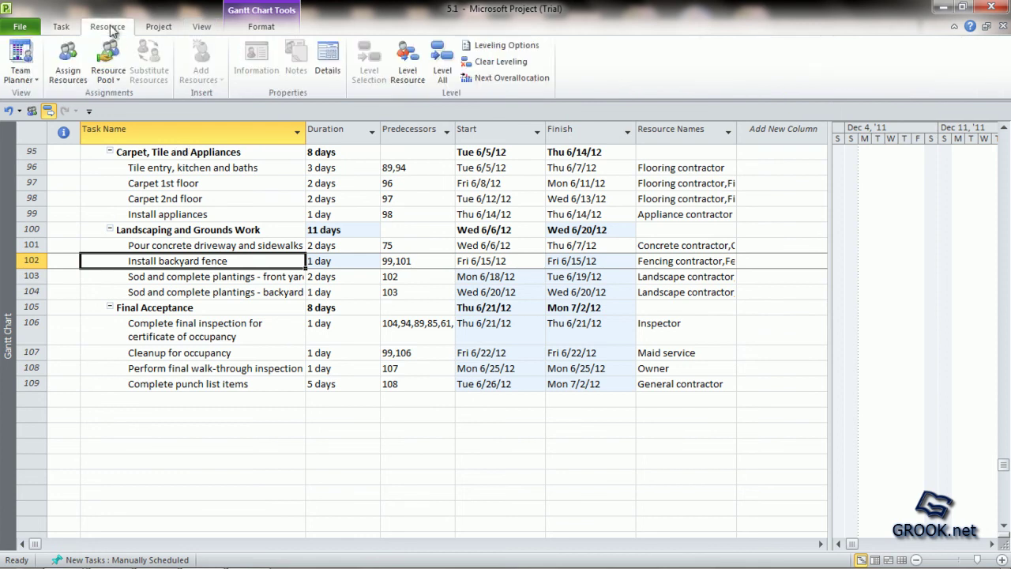
pyautogui.click(66, 63)
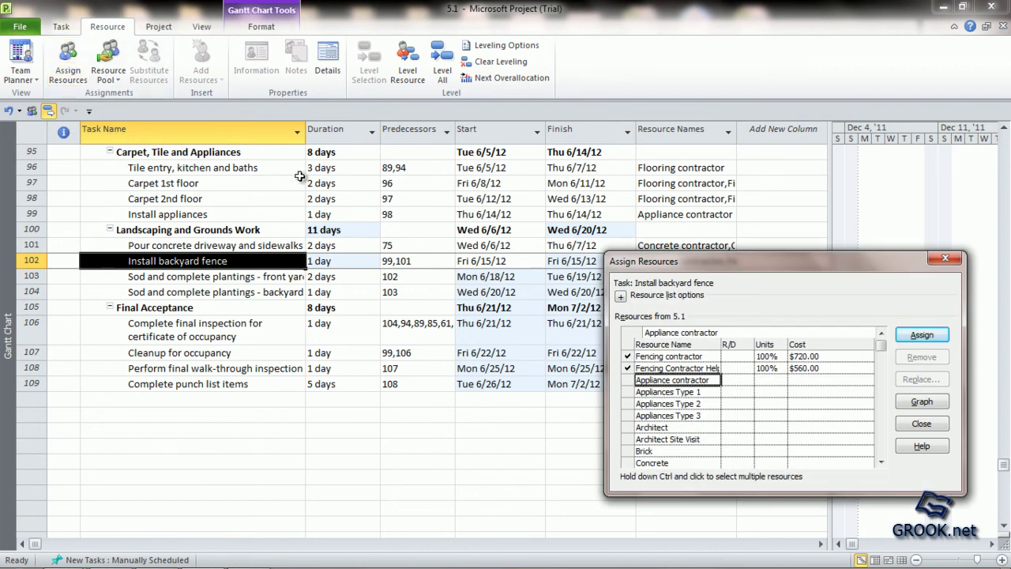
pyautogui.click(675, 368)
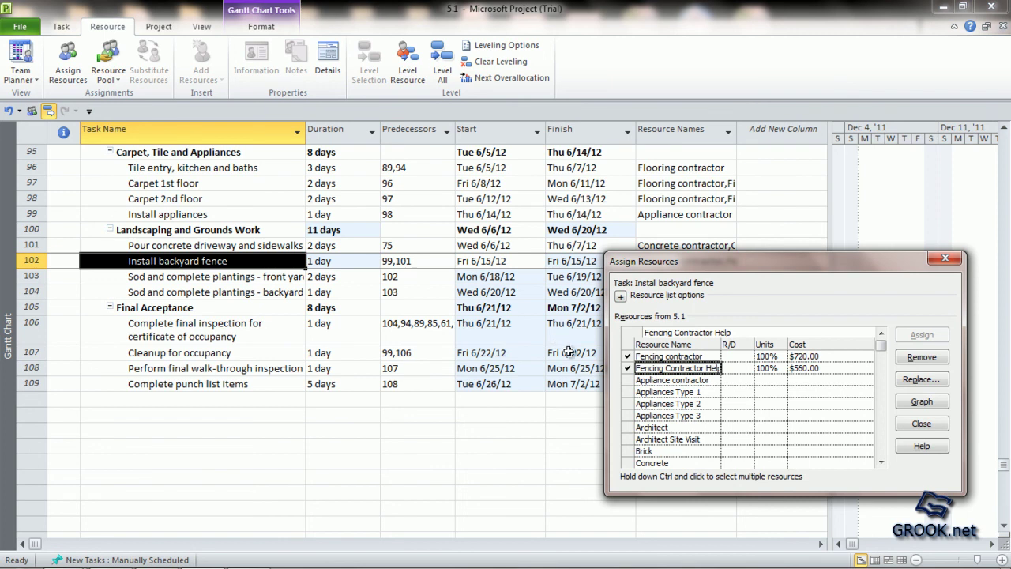
pyautogui.click(934, 368)
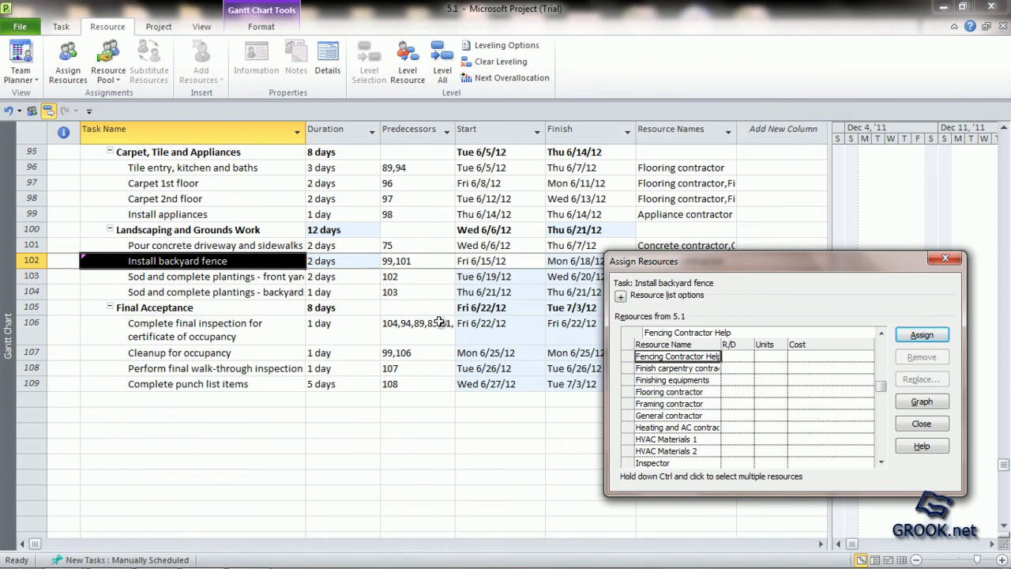
pyautogui.click(922, 424)
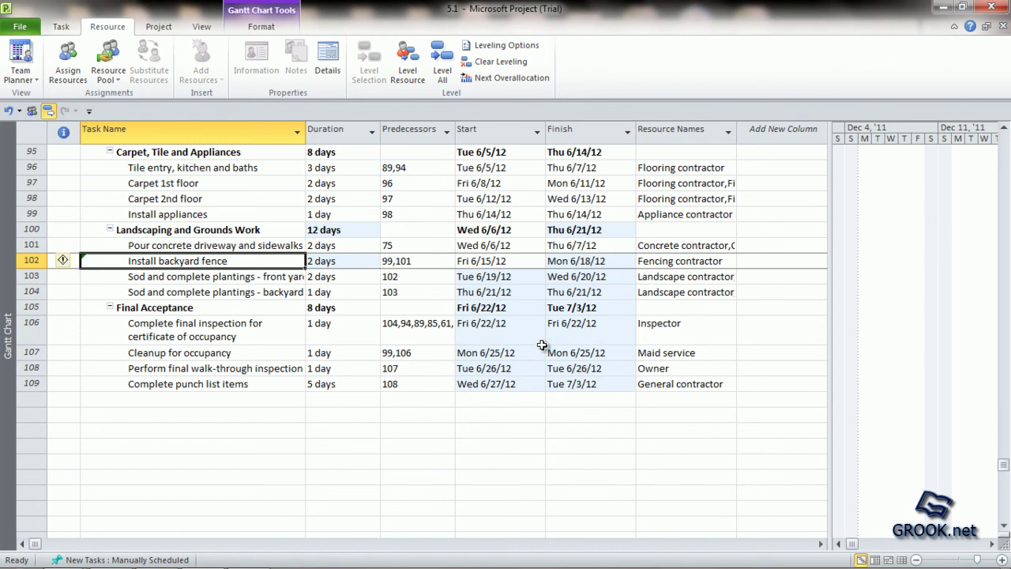
# Step: Choose to increase the duration of Install backyard fence so it ends later but requires the same total work
pyautogui.click(74, 262)
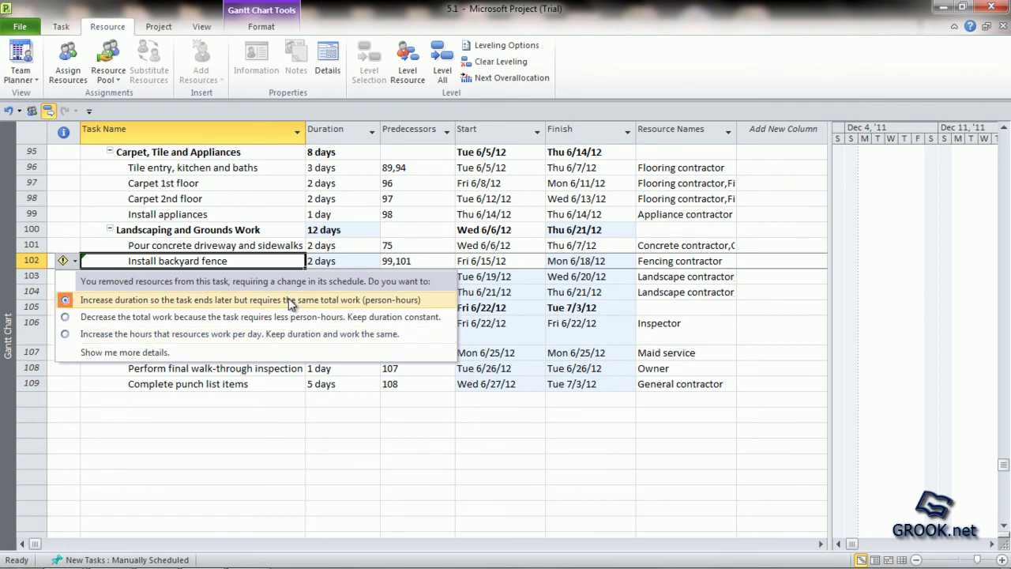
pyautogui.click(331, 301)
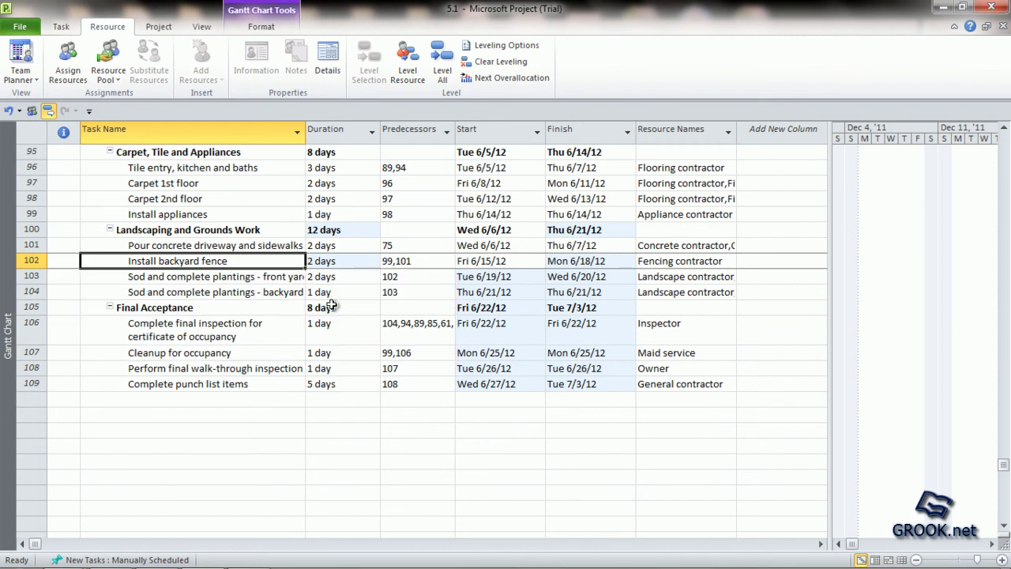
pyautogui.click(272, 458)
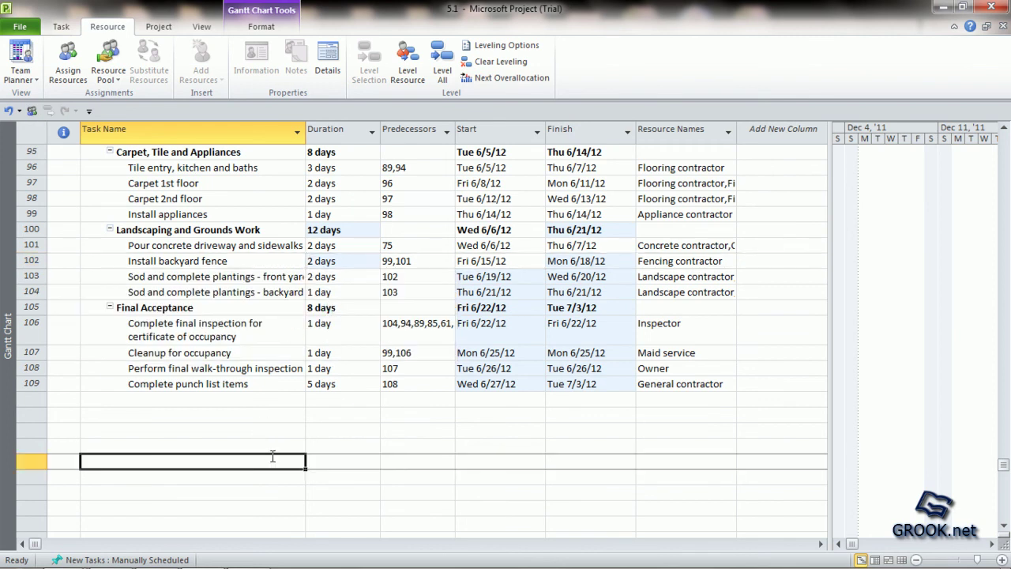
# Step: Undo the removal of Fencing Contractor Help from Install backyard fence and the assignment made before it
pyautogui.hotkey('ctrl', 'z')
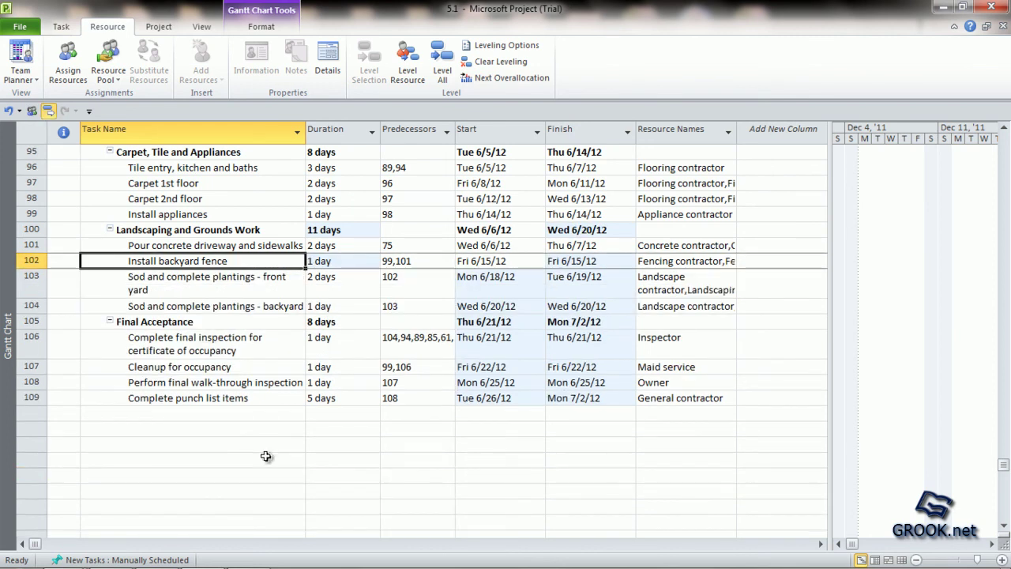
pyautogui.hotkey('ctrl', 'y')
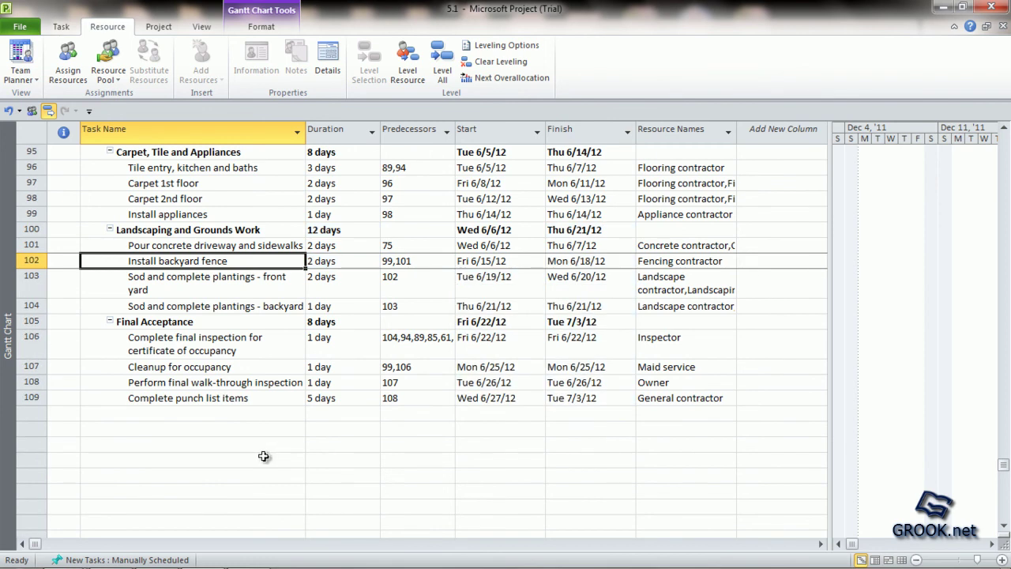